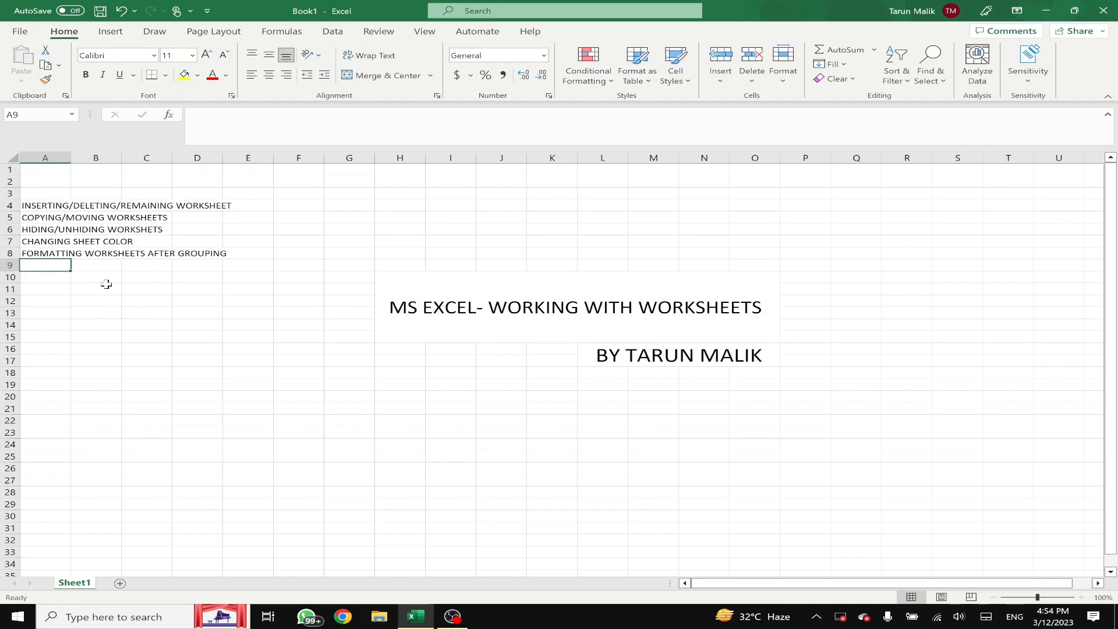
- Rename the Sheet1 worksheet as BASIC SHEET
right_click(67, 582)
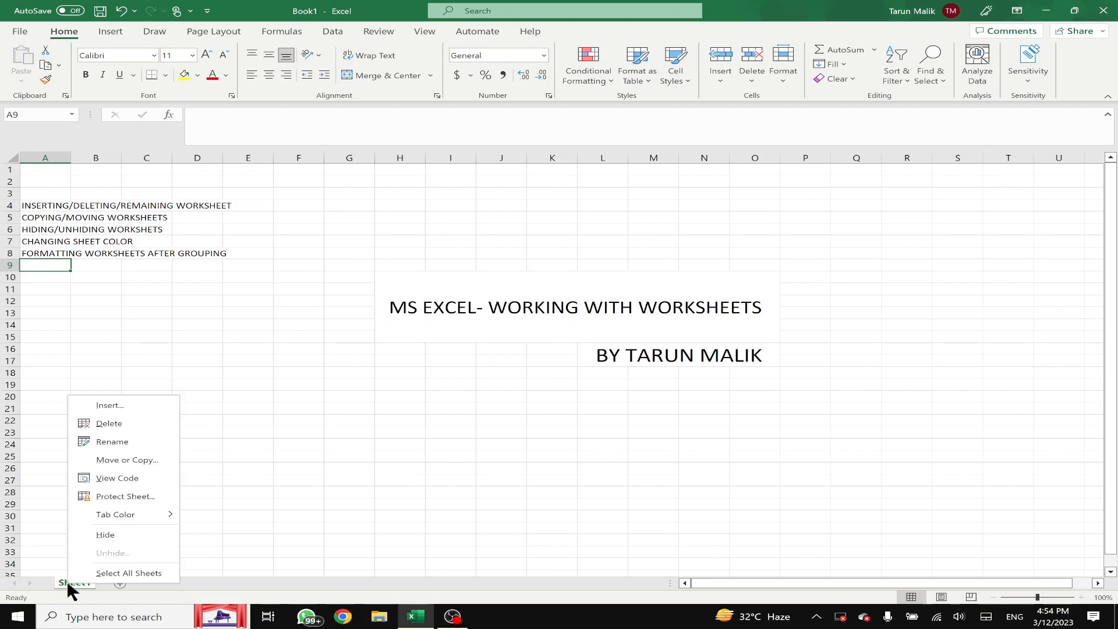
click(112, 444)
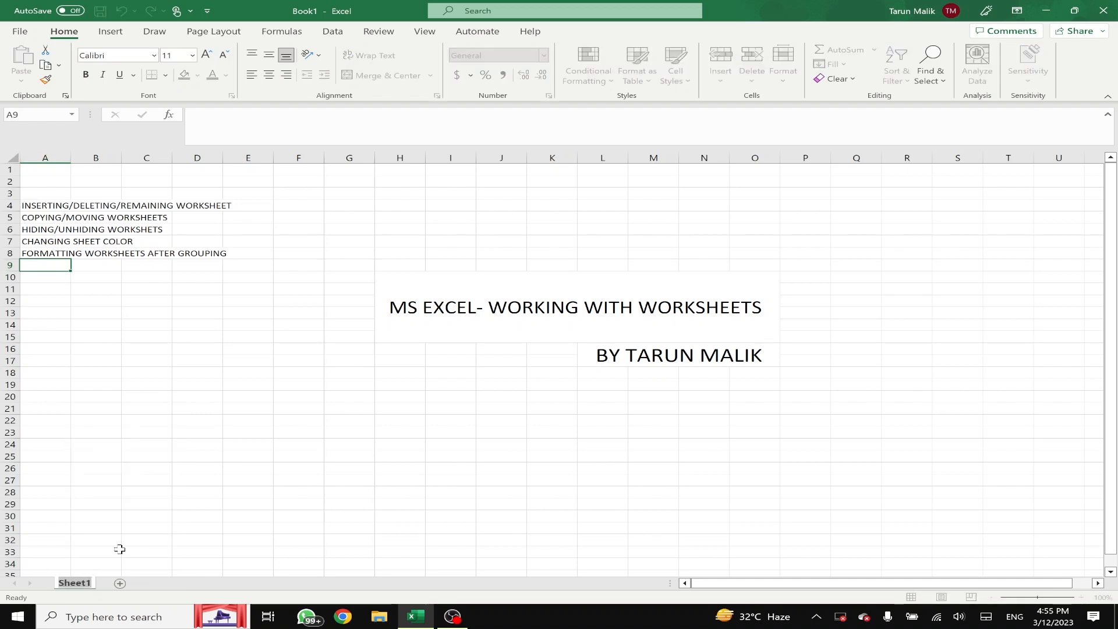
key(BackSpace)
text(BASIC SHEET)
key(Return)
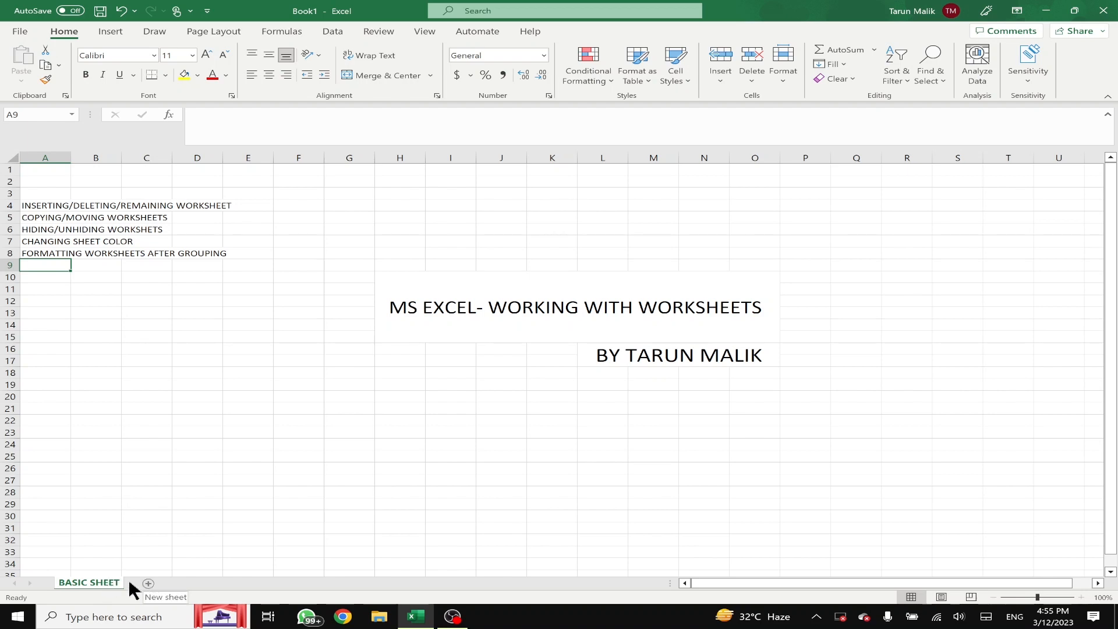
- Insert a new blank worksheet before BASIC SHEET
right_click(106, 578)
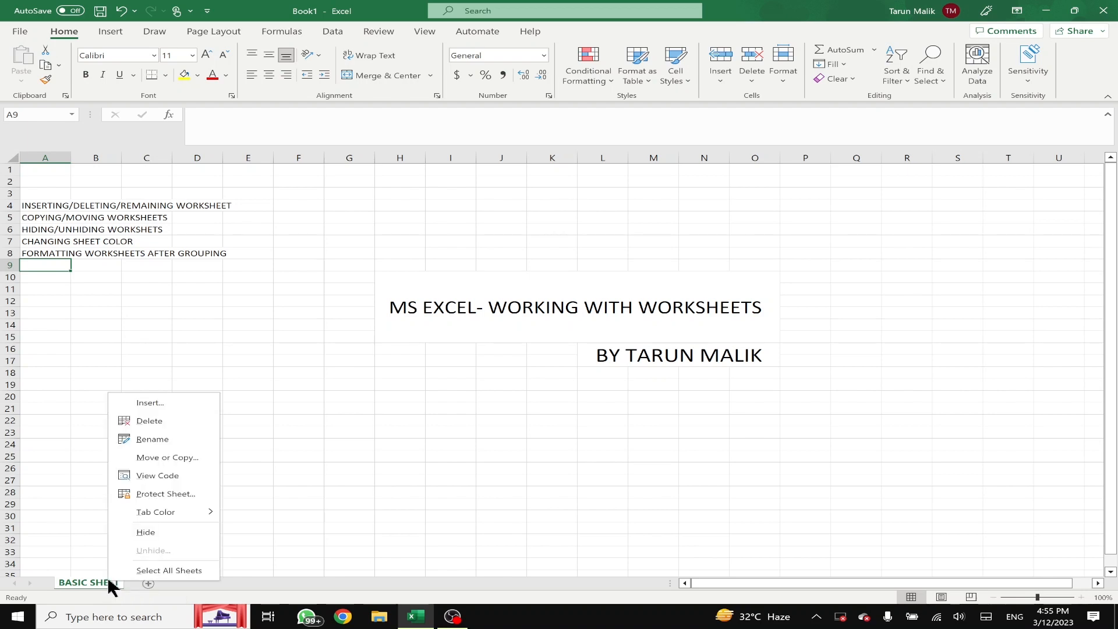
click(156, 404)
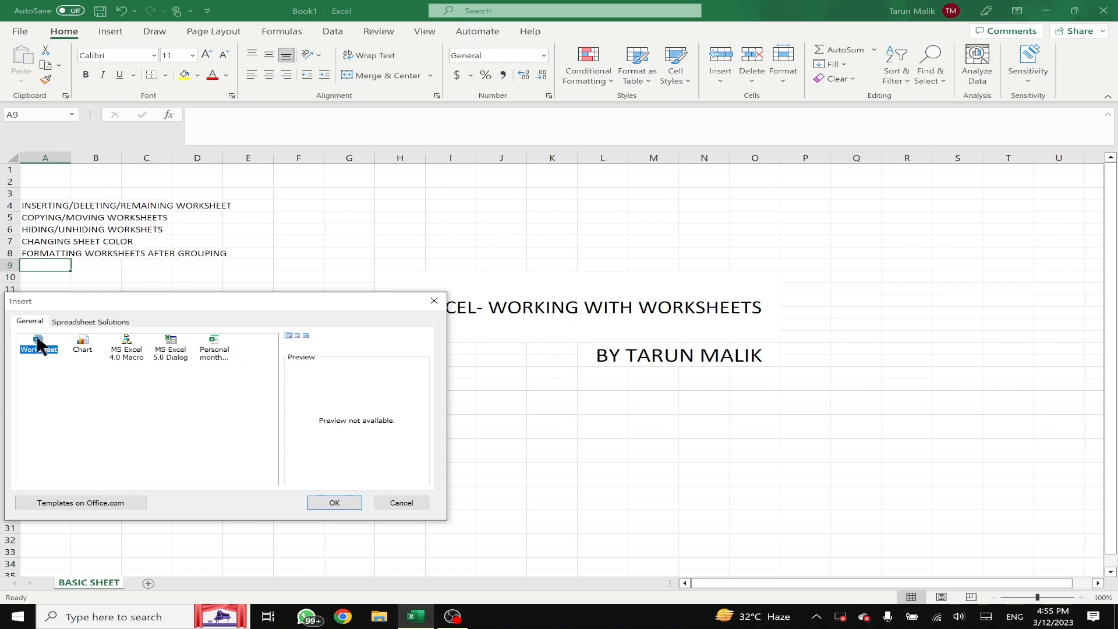
click(334, 503)
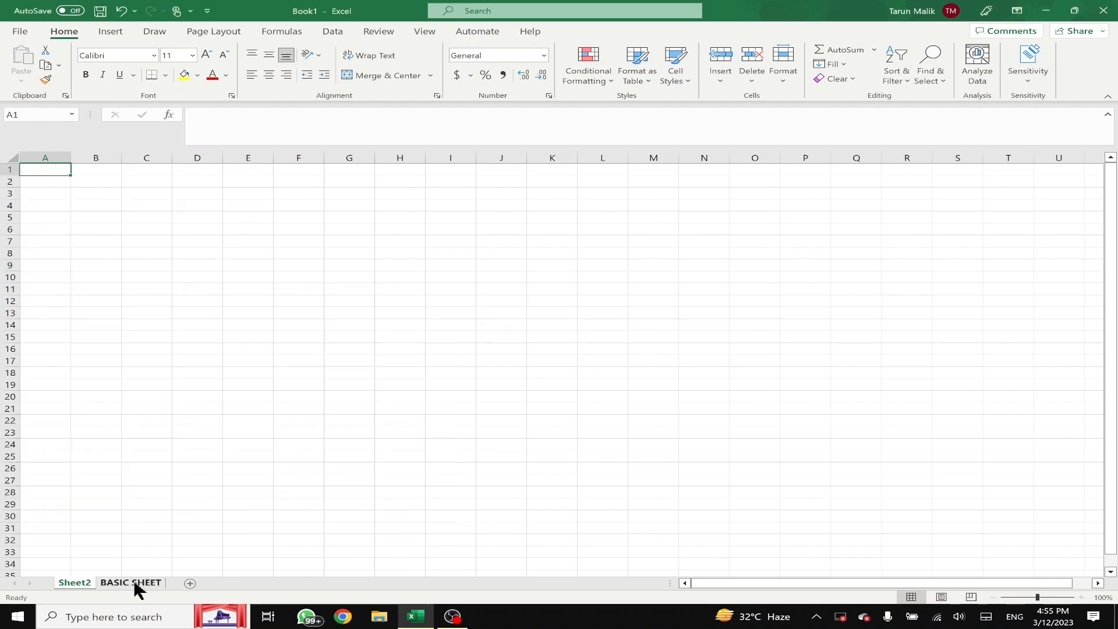
- Rename the newly inserted worksheet as NAME and delete it from the workbook
right_click(85, 581)
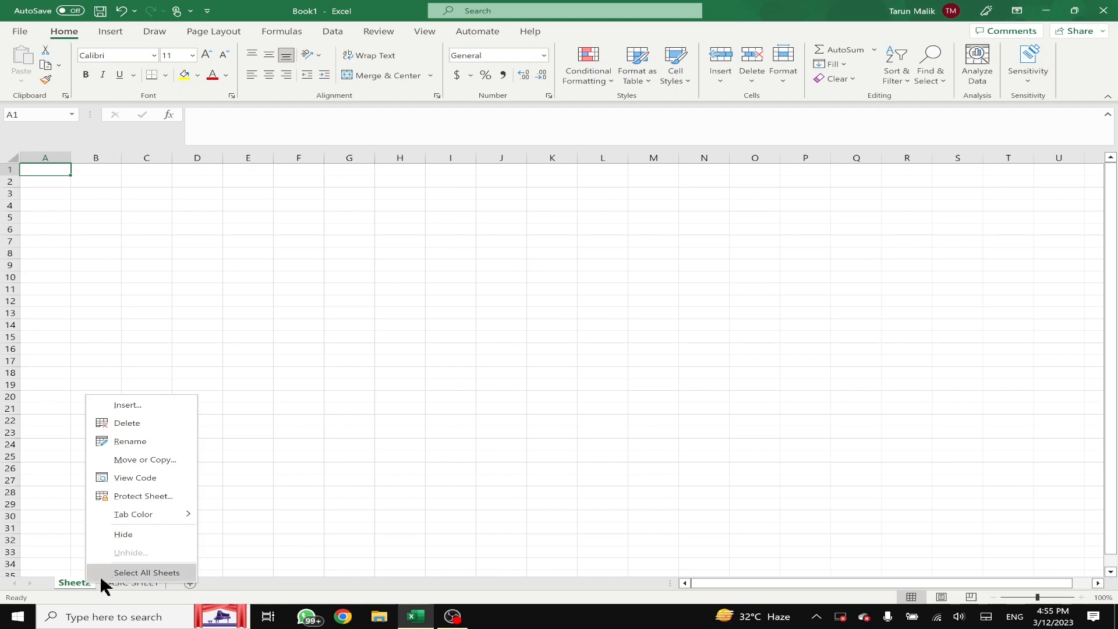
click(127, 442)
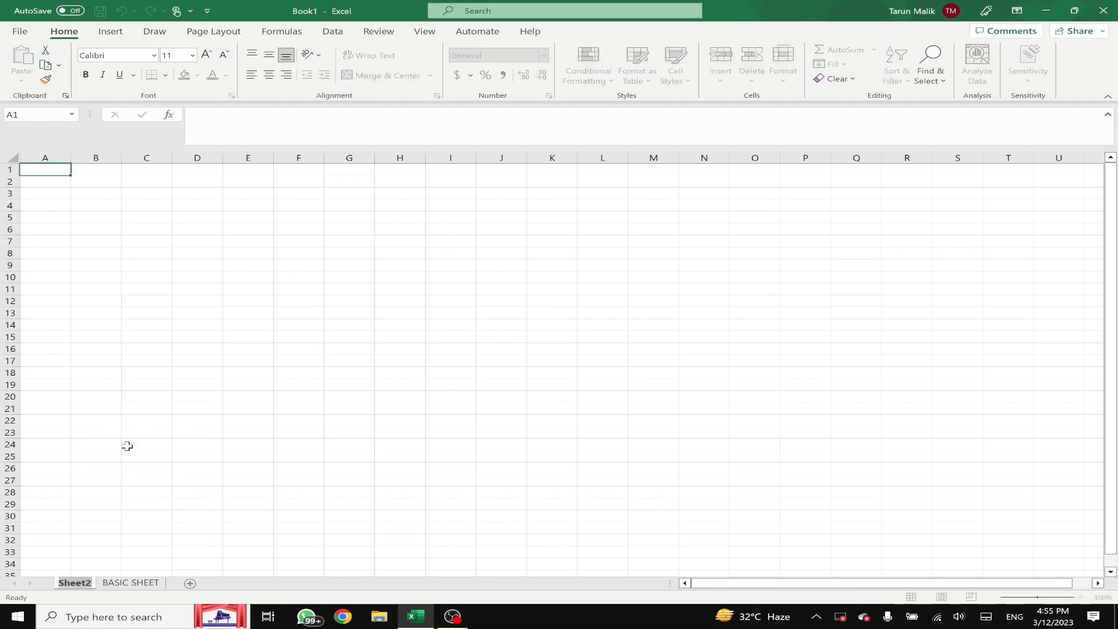
text(NAME)
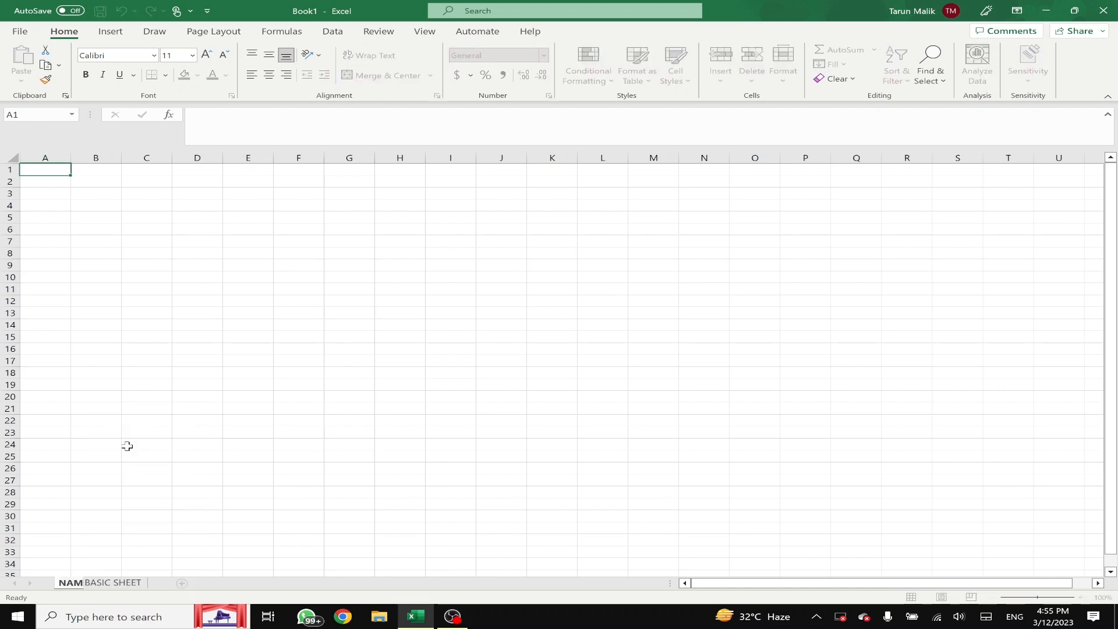
key(Return)
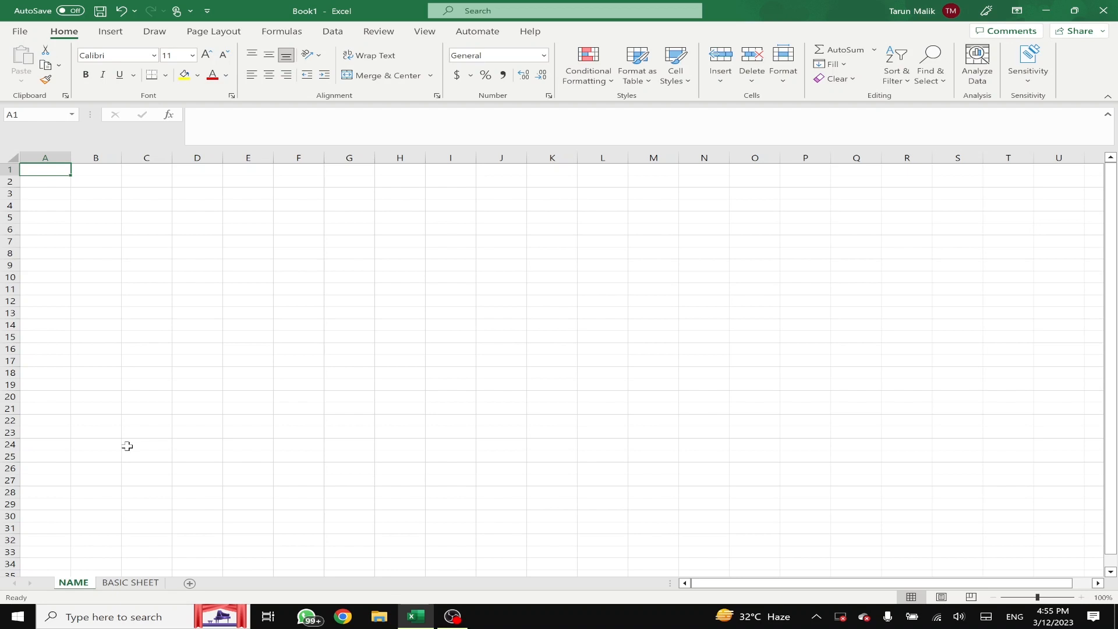
right_click(75, 580)
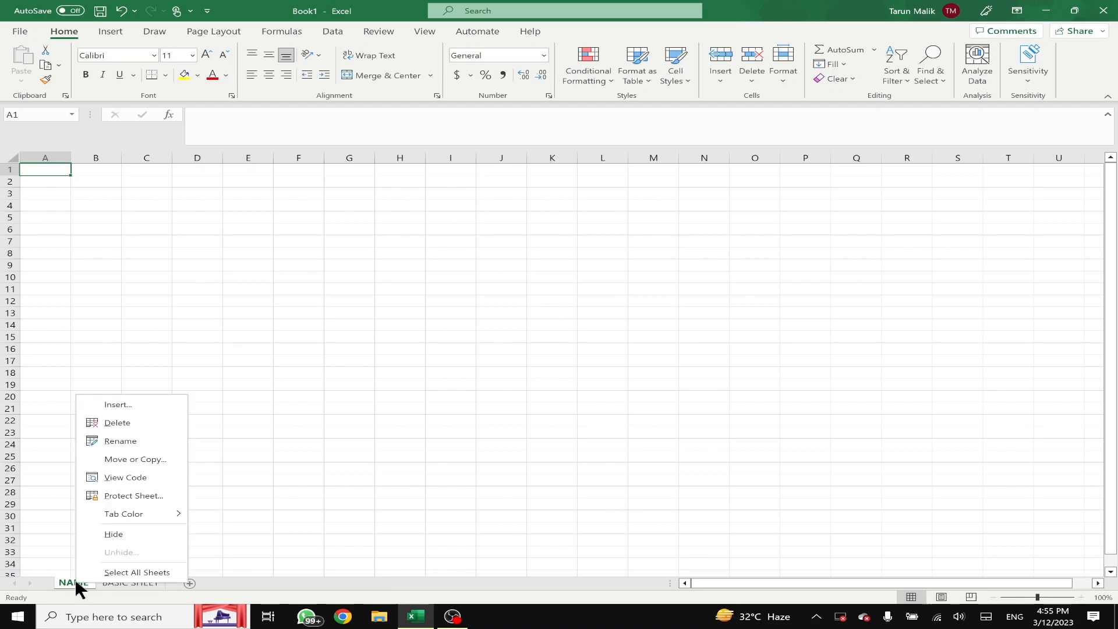
click(135, 424)
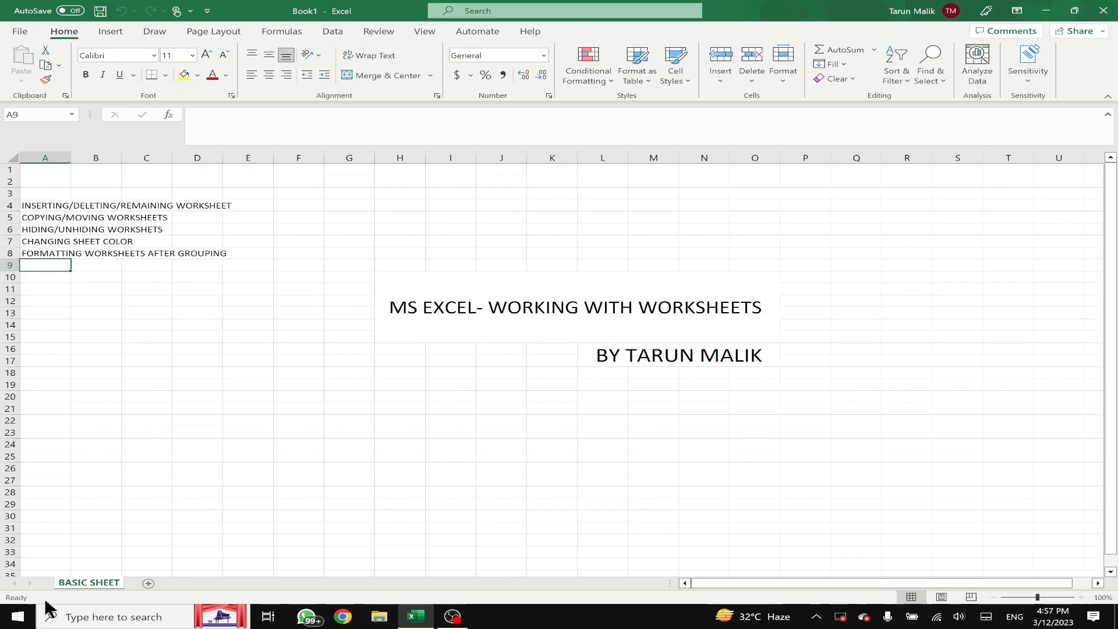
- Create a copy of BASIC SHEET in a new workbook
right_click(74, 579)
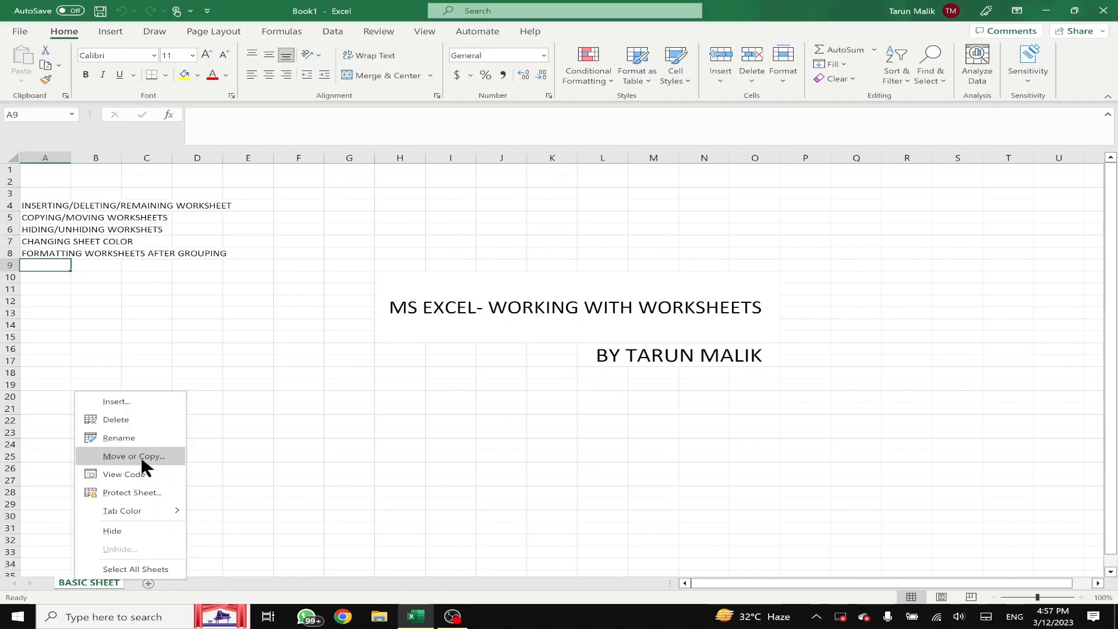
click(172, 417)
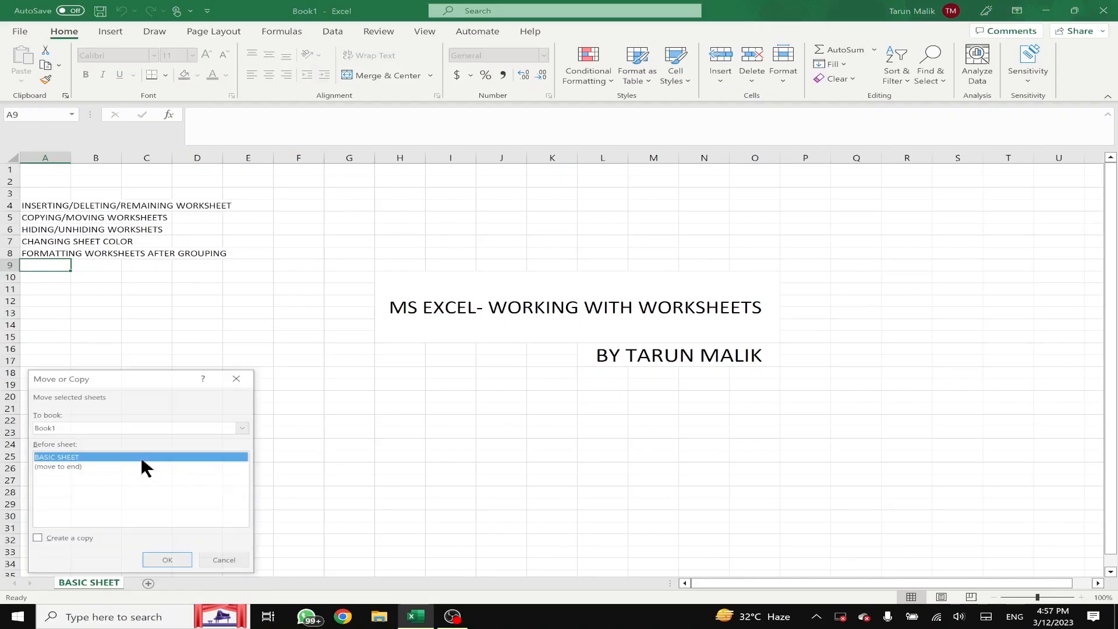
click(96, 425)
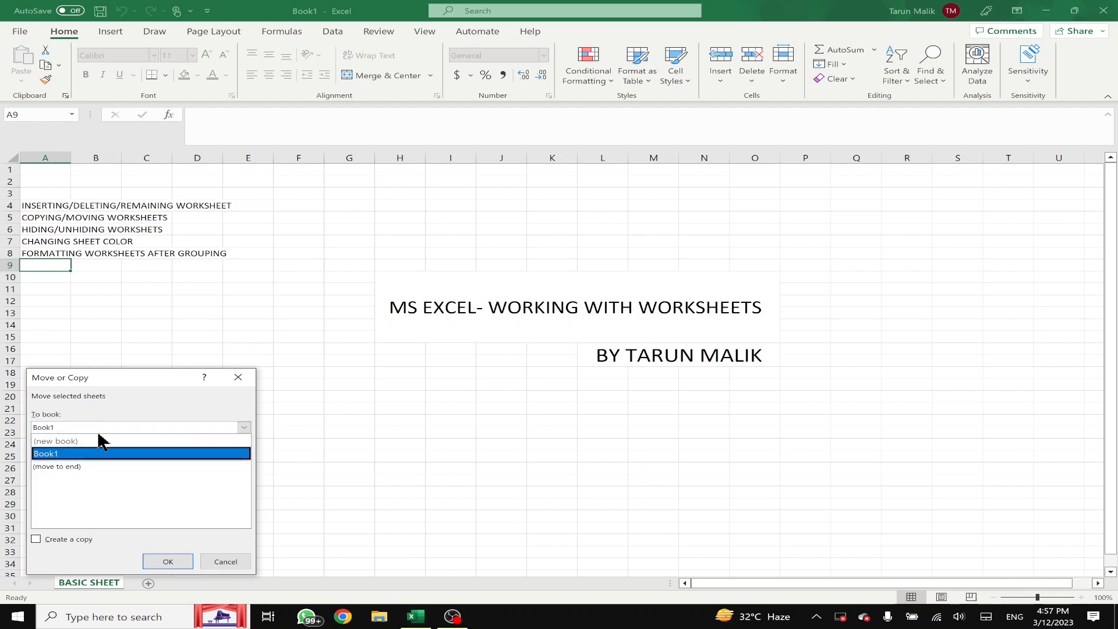
click(96, 435)
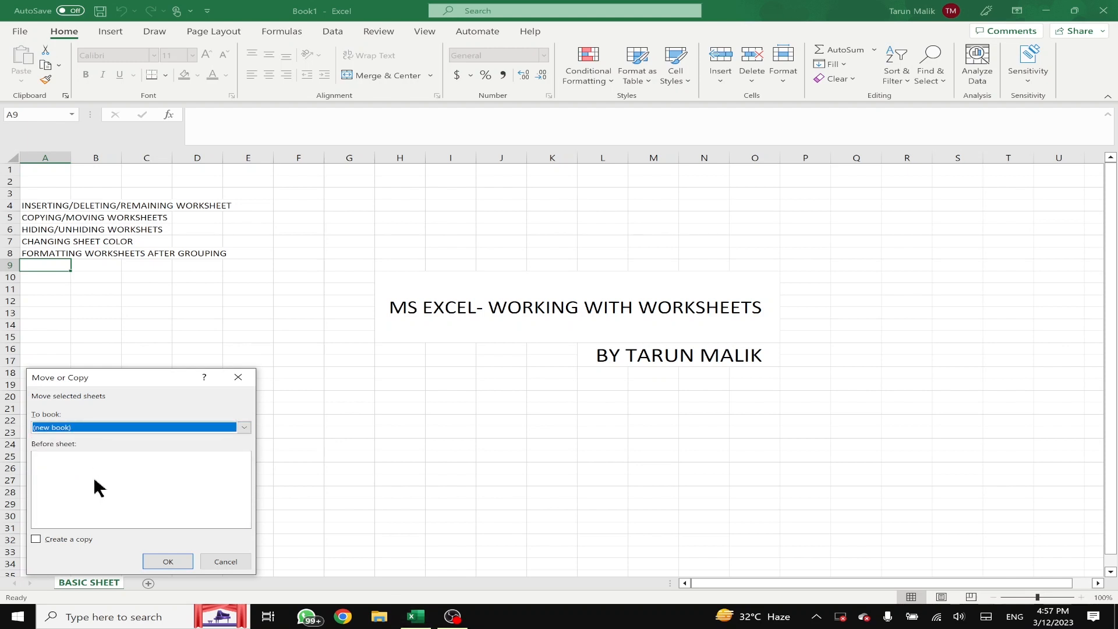
click(37, 539)
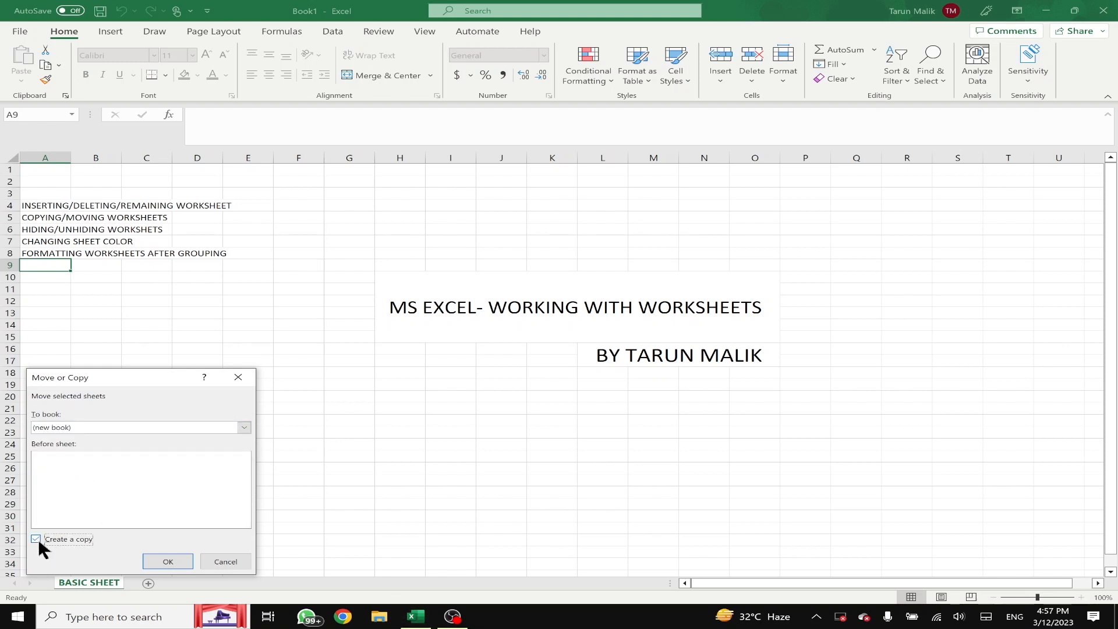
click(152, 561)
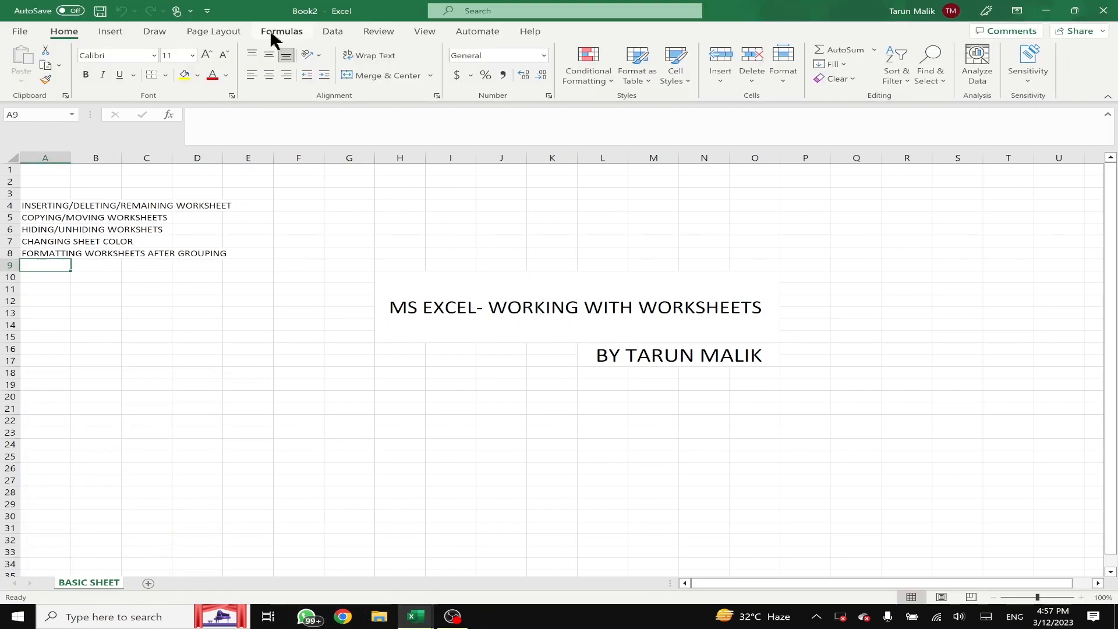
- Return to the Book1 workbook, add two new worksheets after BASIC SHEET, and reselect BASIC SHEET
mouse_move(416, 616)
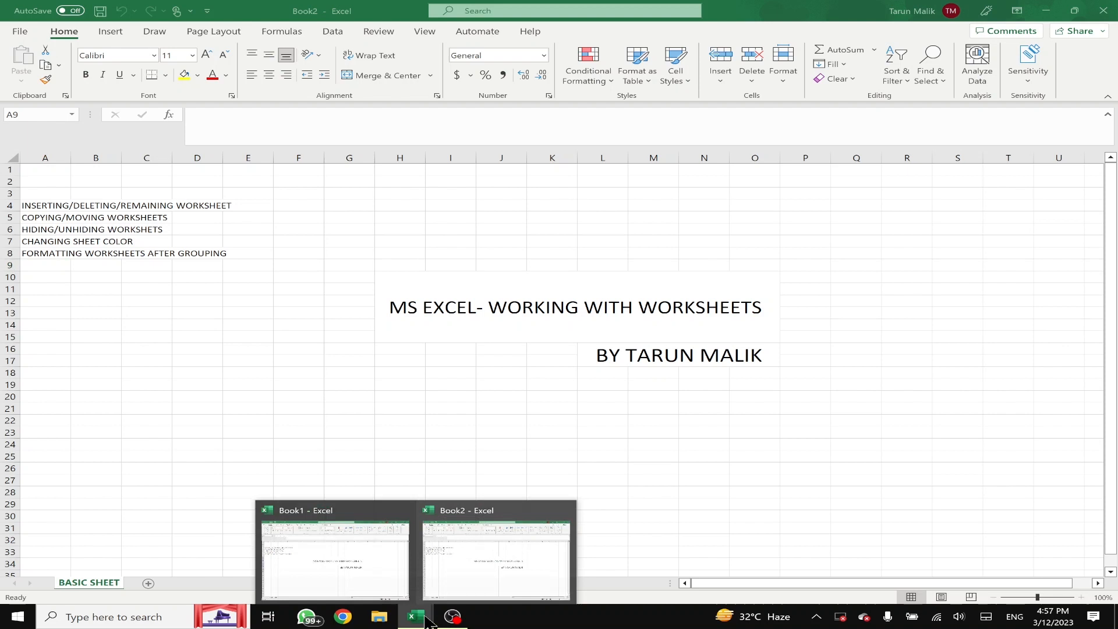
click(368, 543)
click(148, 583)
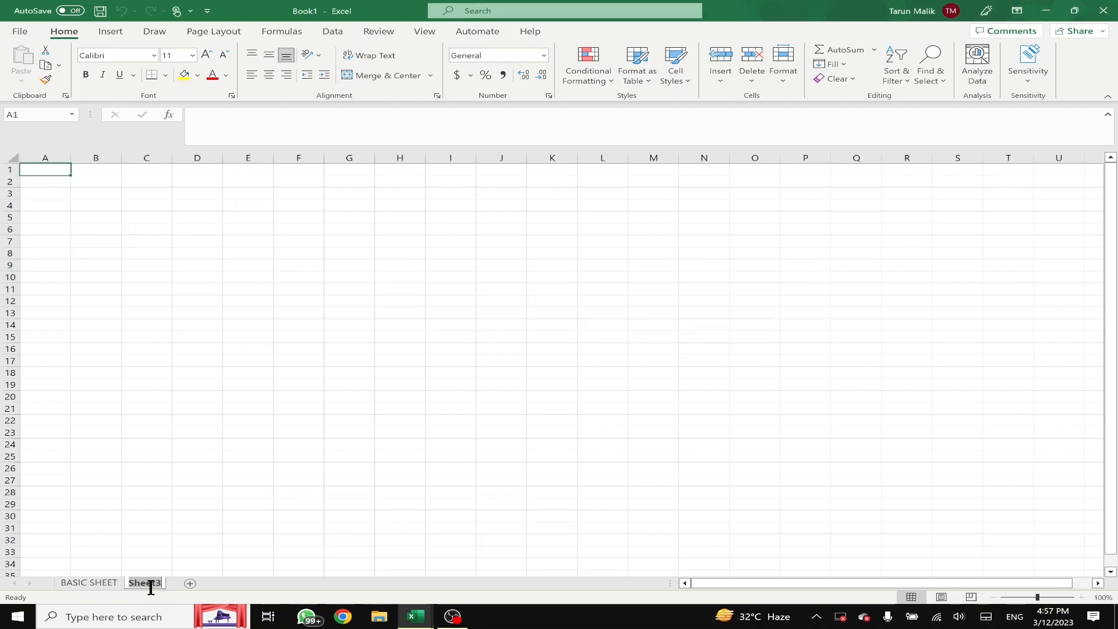
click(190, 582)
click(101, 582)
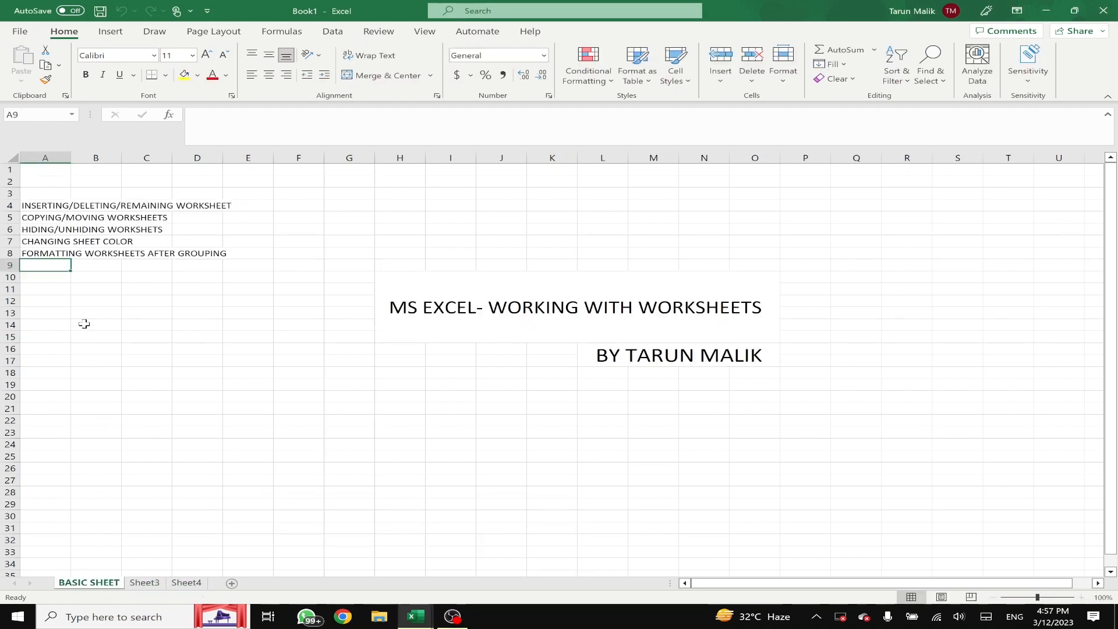
- Switch to the Book2 workbook and close it without saving
mouse_move(416, 616)
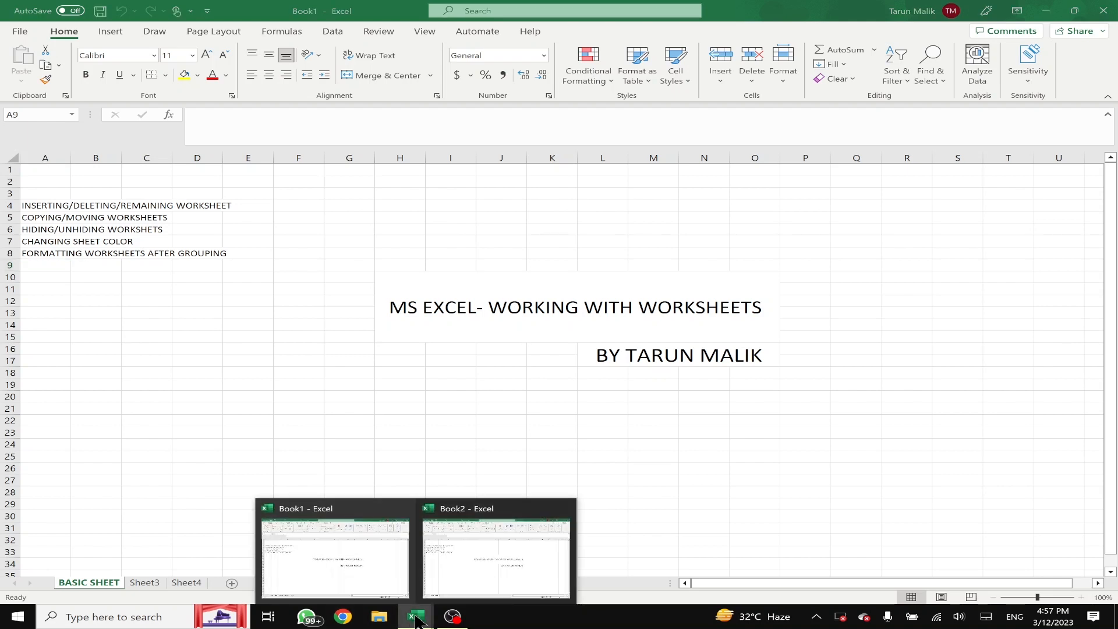
click(439, 559)
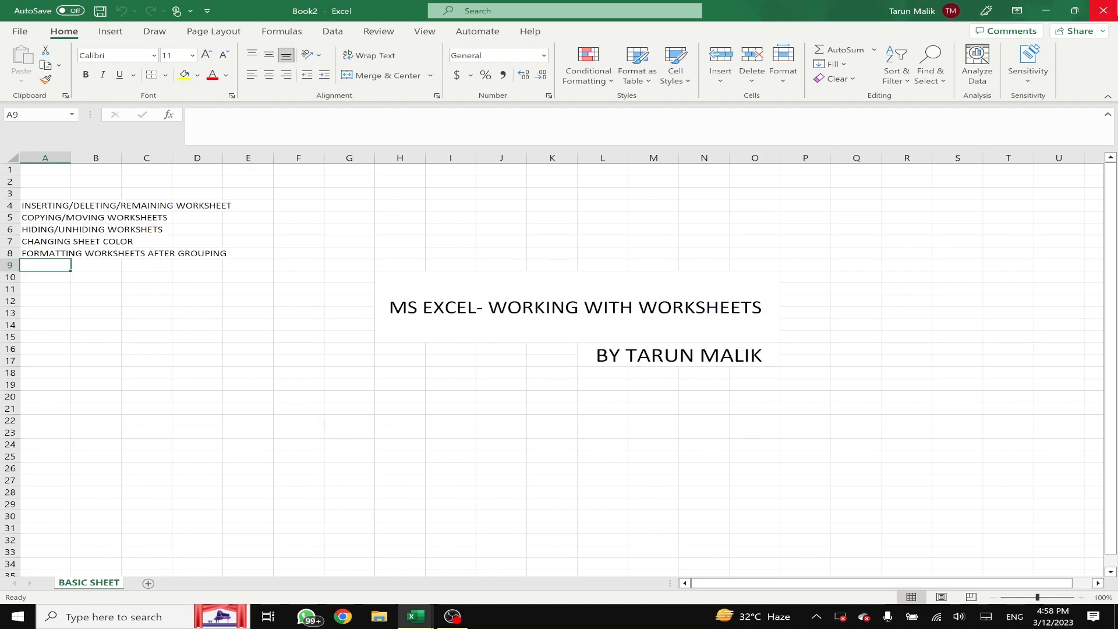
click(1117, 5)
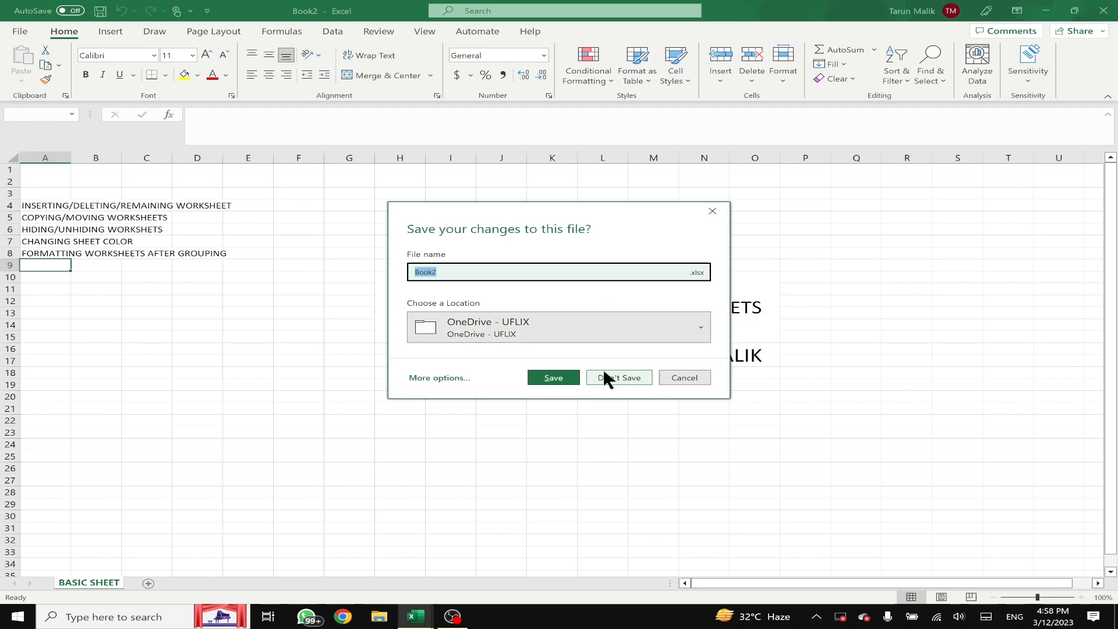
click(604, 376)
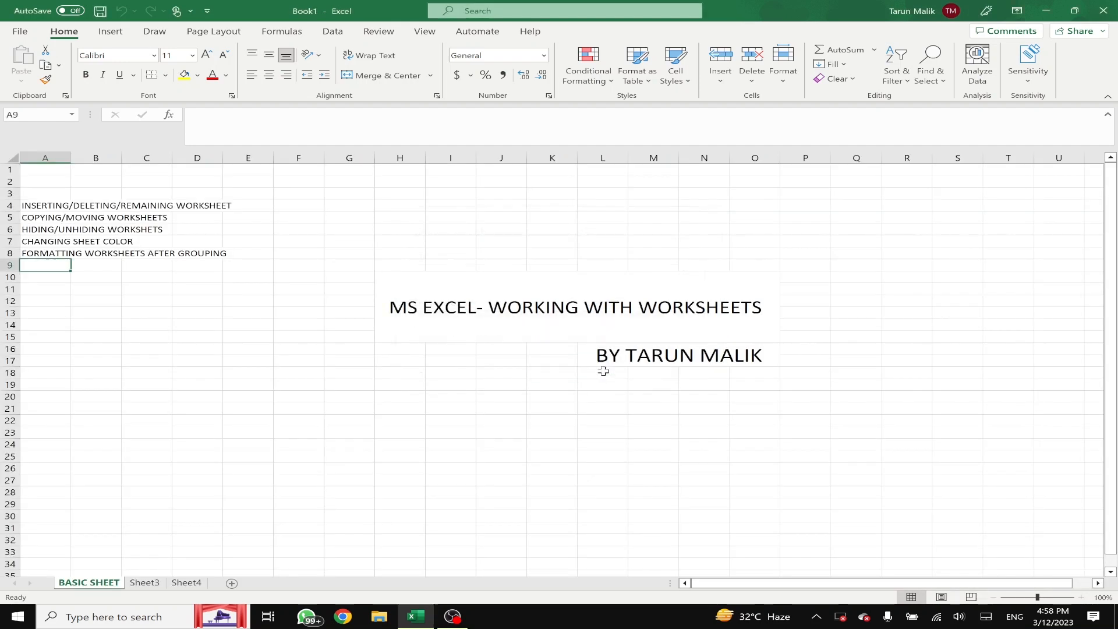
- Add two more worksheets directly after BASIC SHEET and return to BASIC SHEET
double_click(232, 582)
click(111, 582)
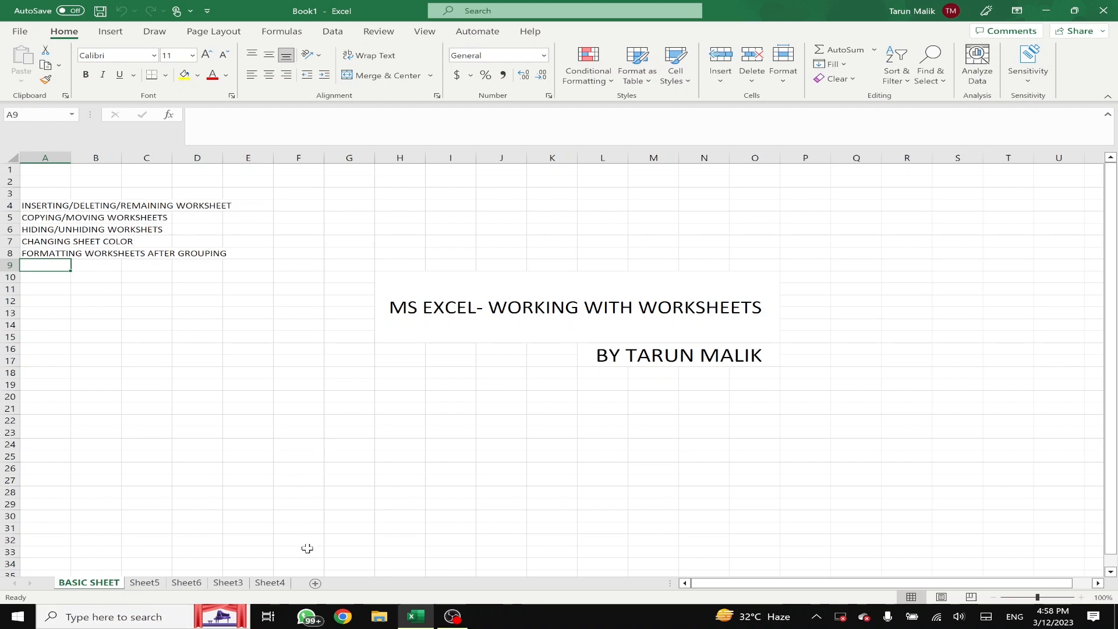
click(268, 584)
click(101, 583)
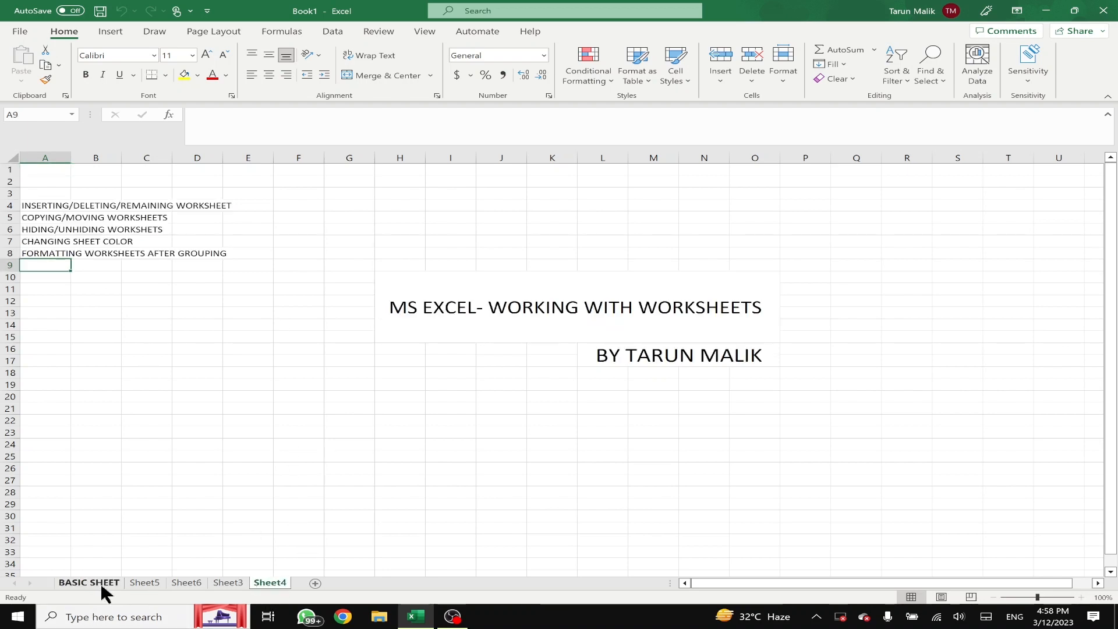
- Create a copy of BASIC SHEET within Book1, placed before Sheet4
right_click(99, 581)
click(159, 458)
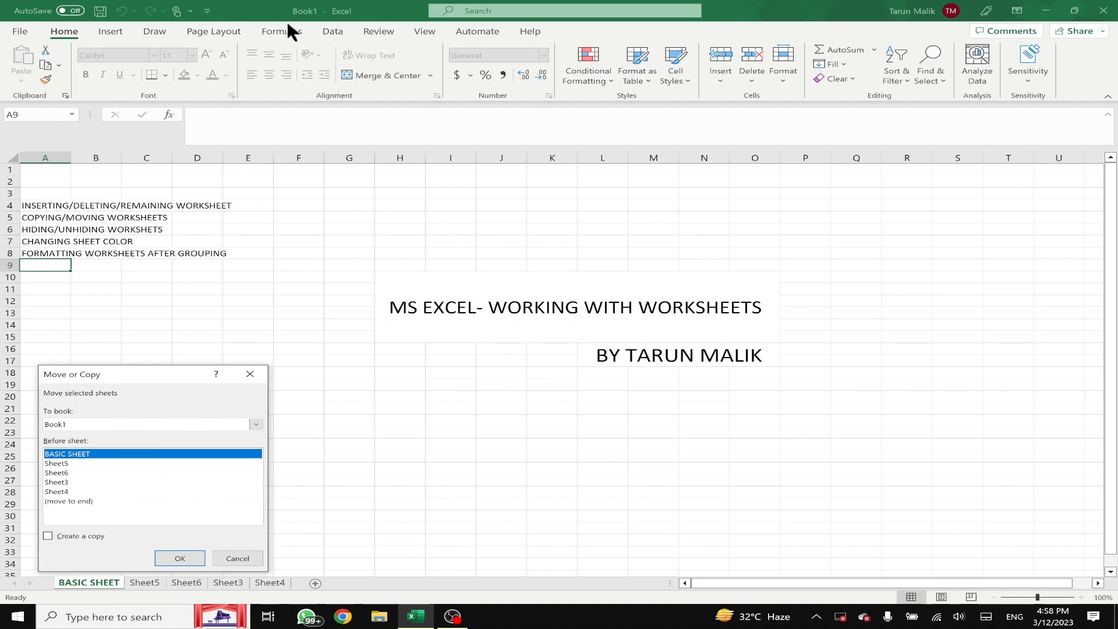
click(66, 490)
click(48, 535)
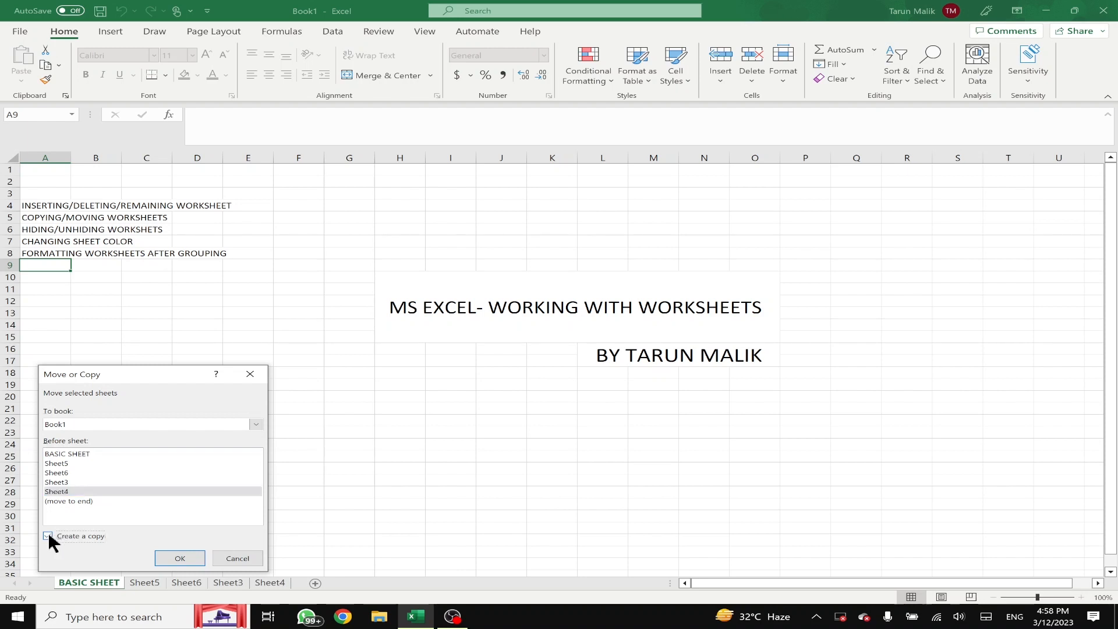
click(163, 558)
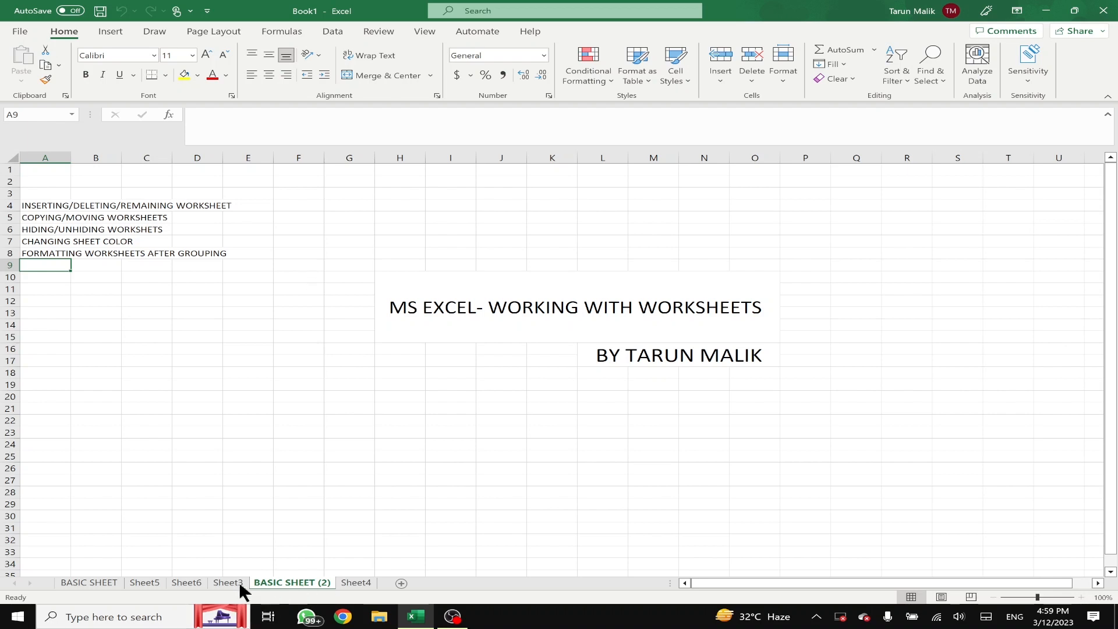
- Compare BASIC SHEET with its copy and delete the BASIC SHEET (2) worksheet
click(89, 583)
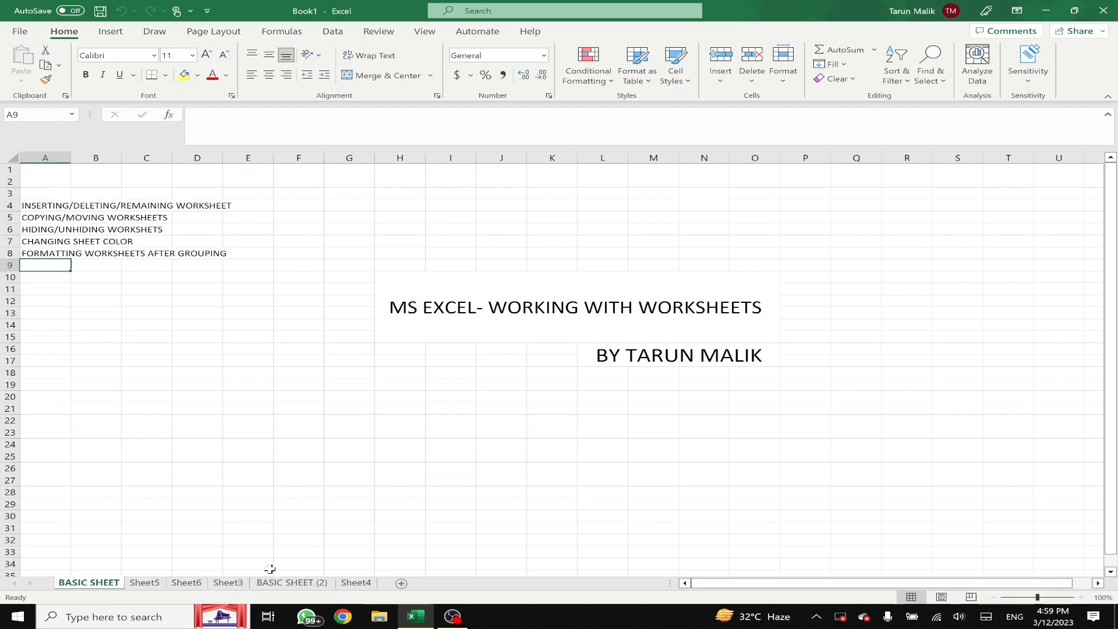
click(283, 581)
right_click(283, 580)
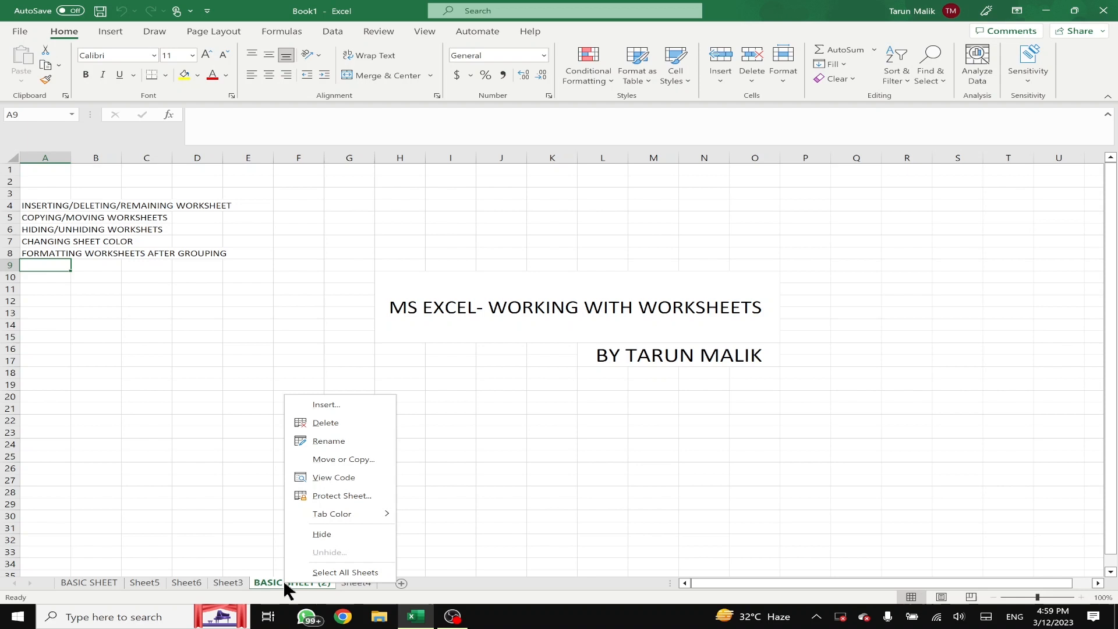
click(326, 421)
click(538, 343)
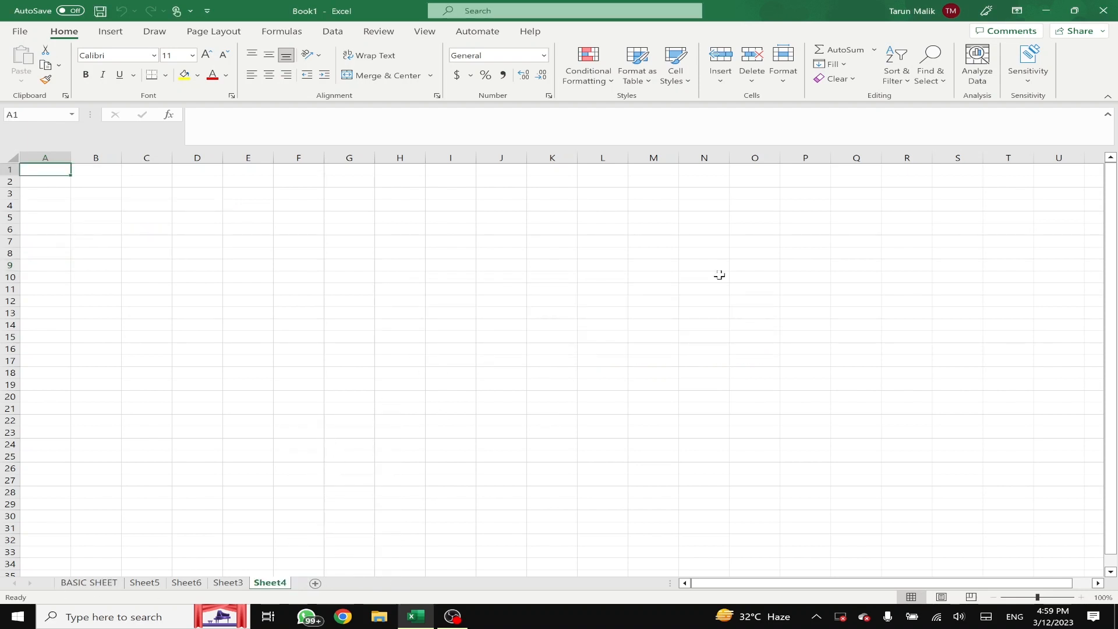
click(60, 581)
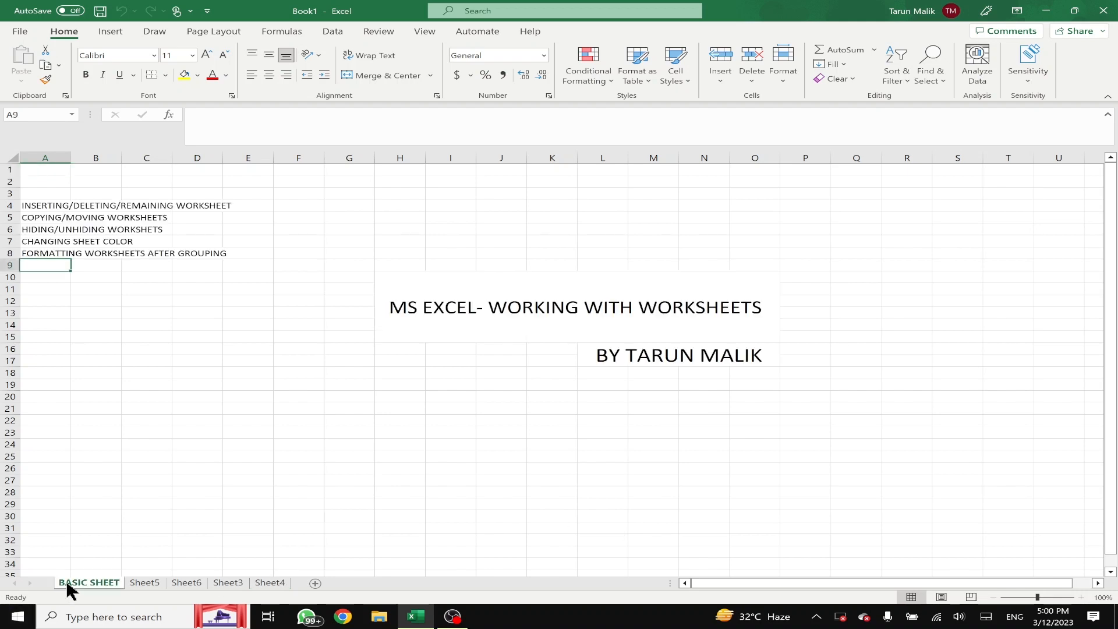
right_click(65, 580)
click(111, 460)
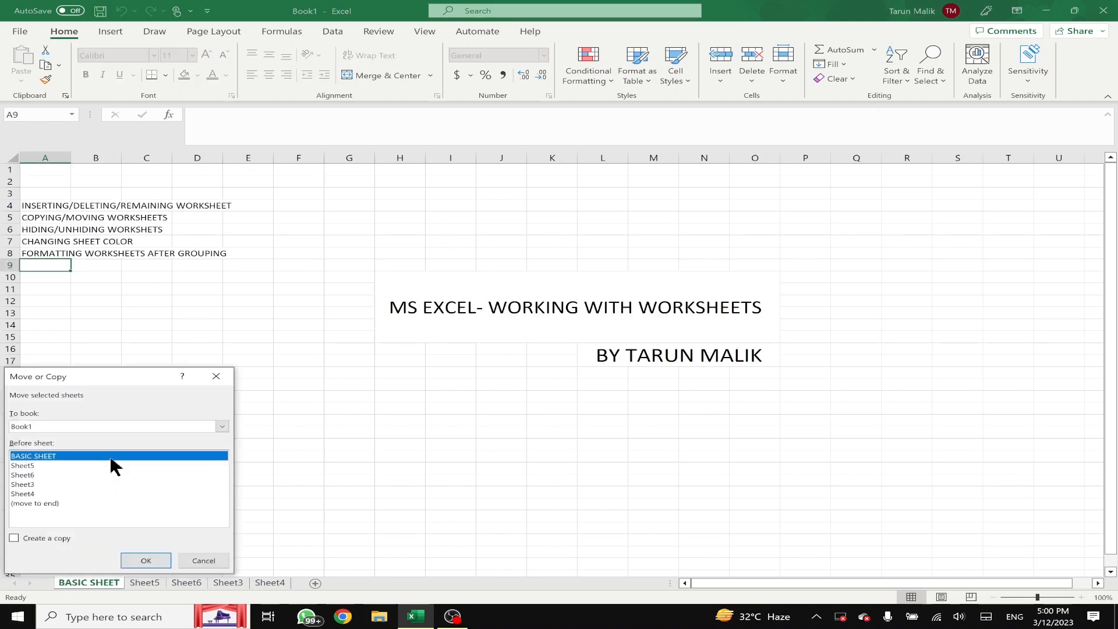
click(60, 427)
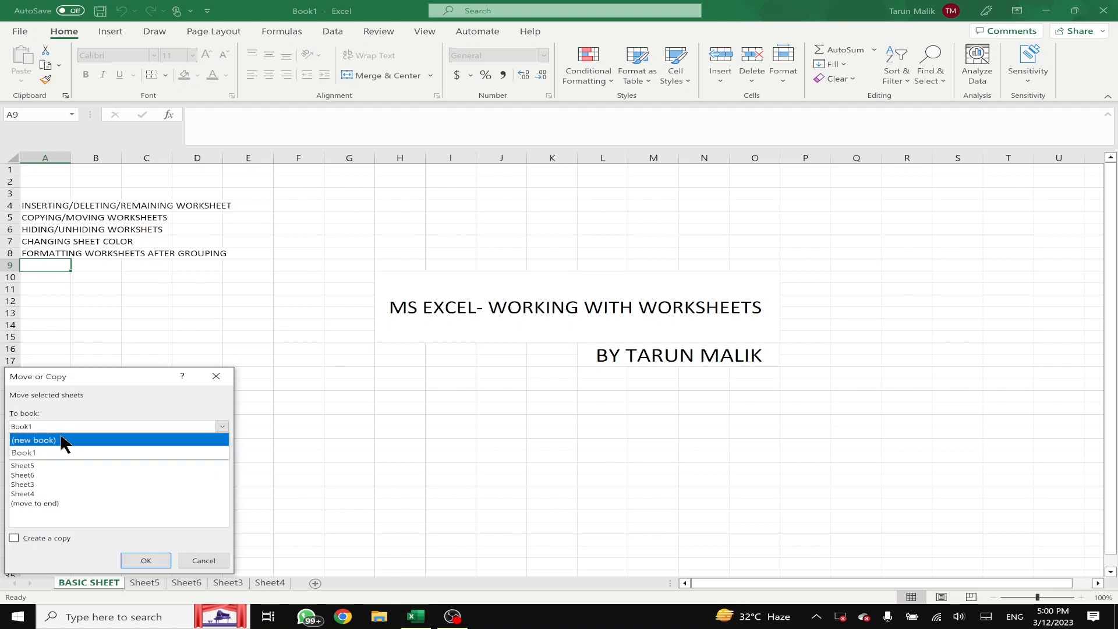
click(60, 441)
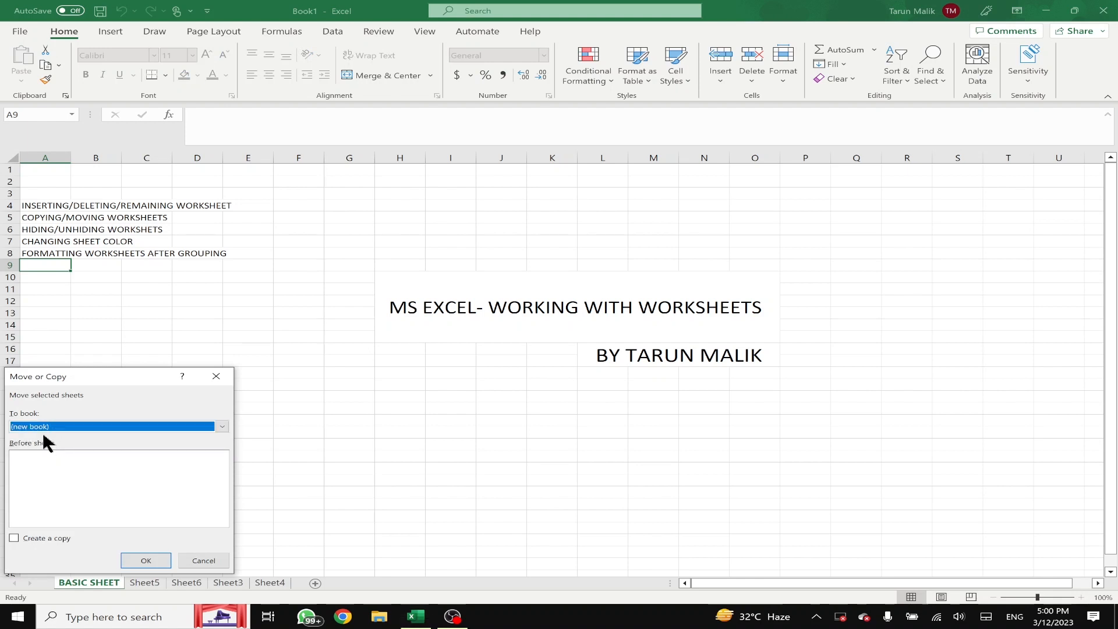
click(145, 561)
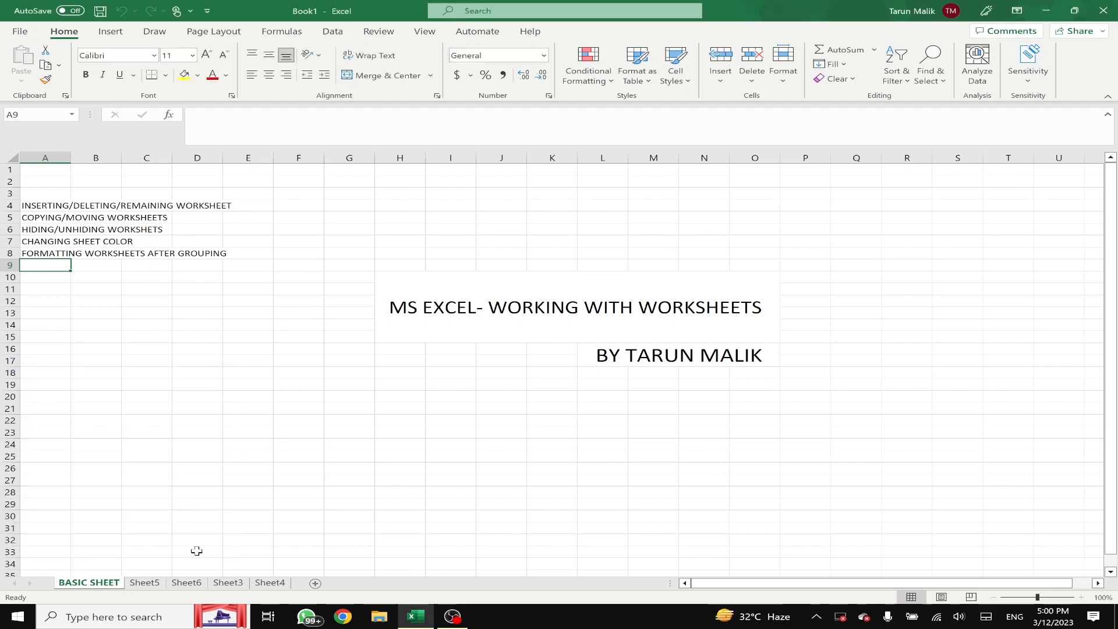
- Move Sheet6 out of Book1 into a new workbook without creating a copy
click(191, 582)
right_click(192, 578)
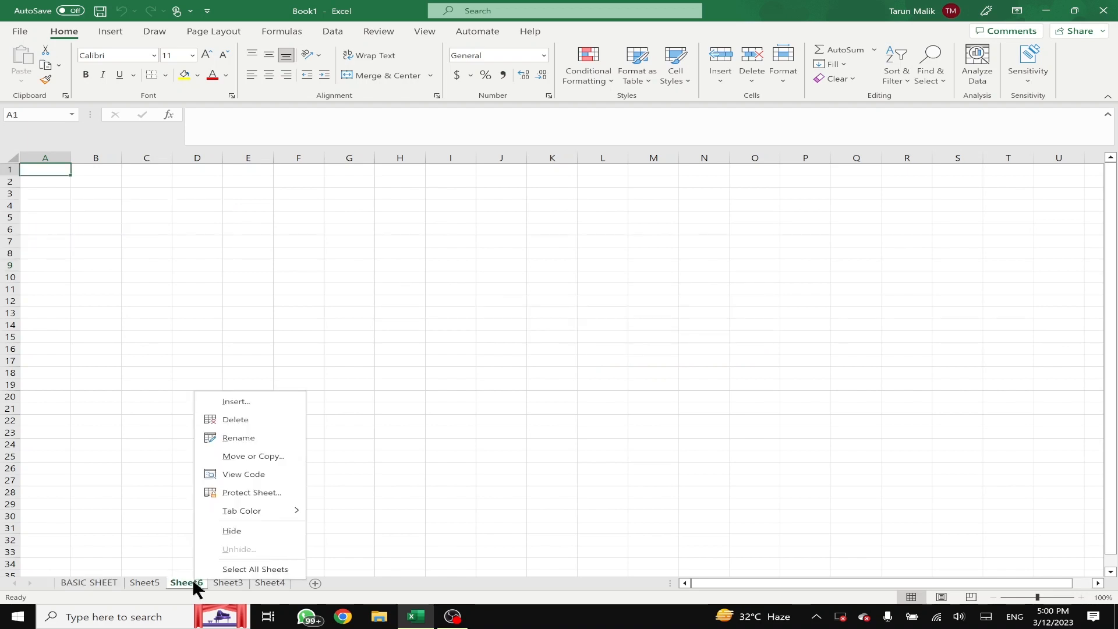
click(245, 460)
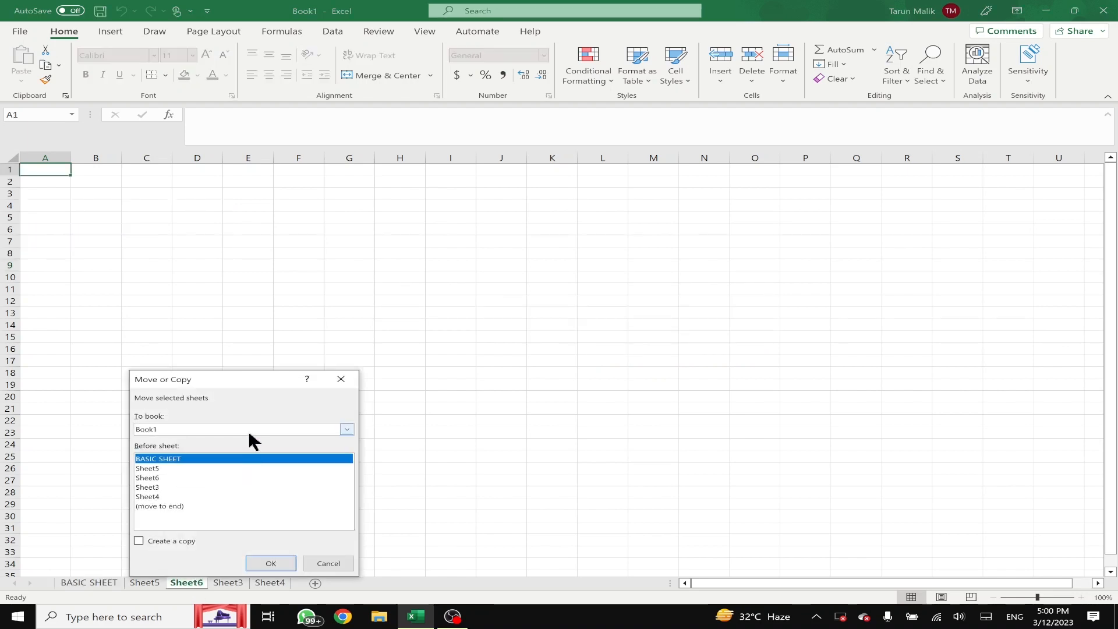
click(248, 431)
click(251, 444)
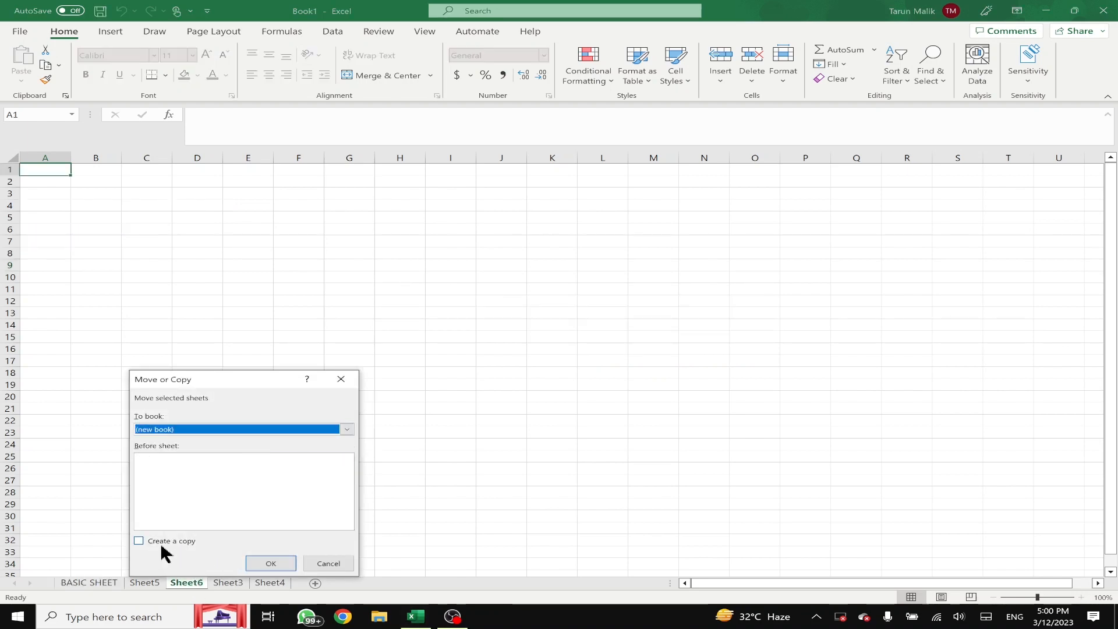
click(266, 563)
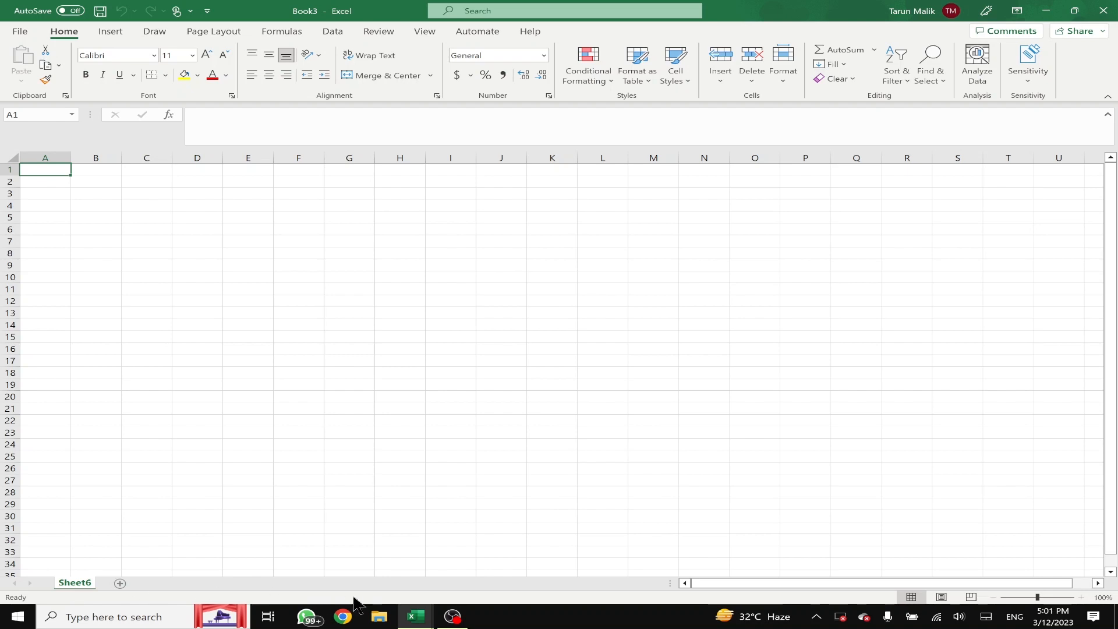
- Check the remaining sheets in Book1, and close the Book3 workbook without saving
click(415, 616)
click(383, 579)
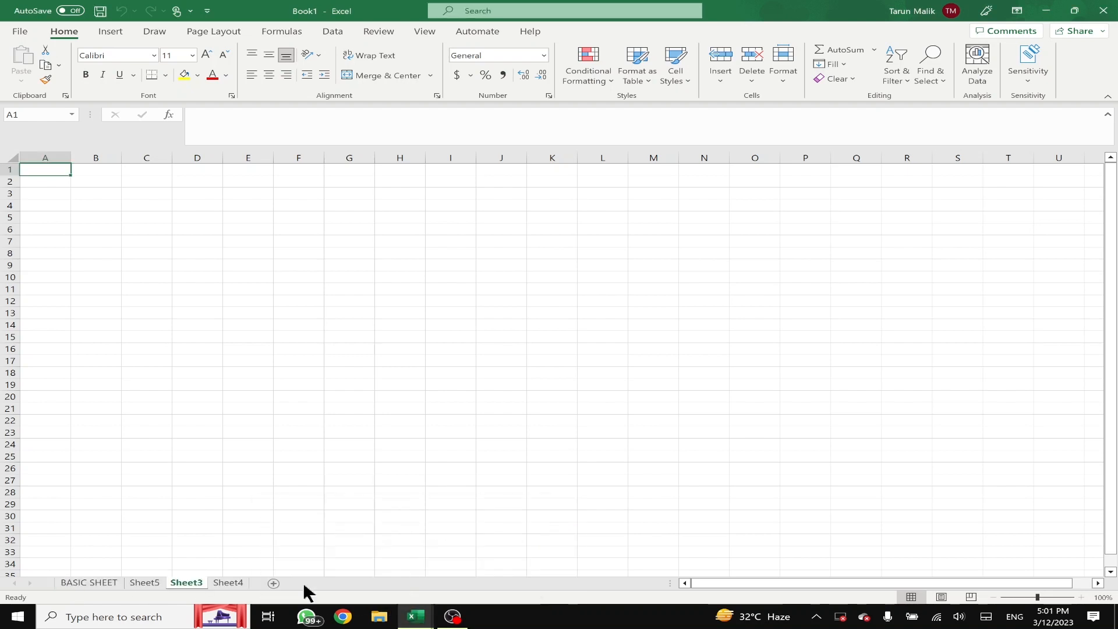
click(416, 615)
click(392, 552)
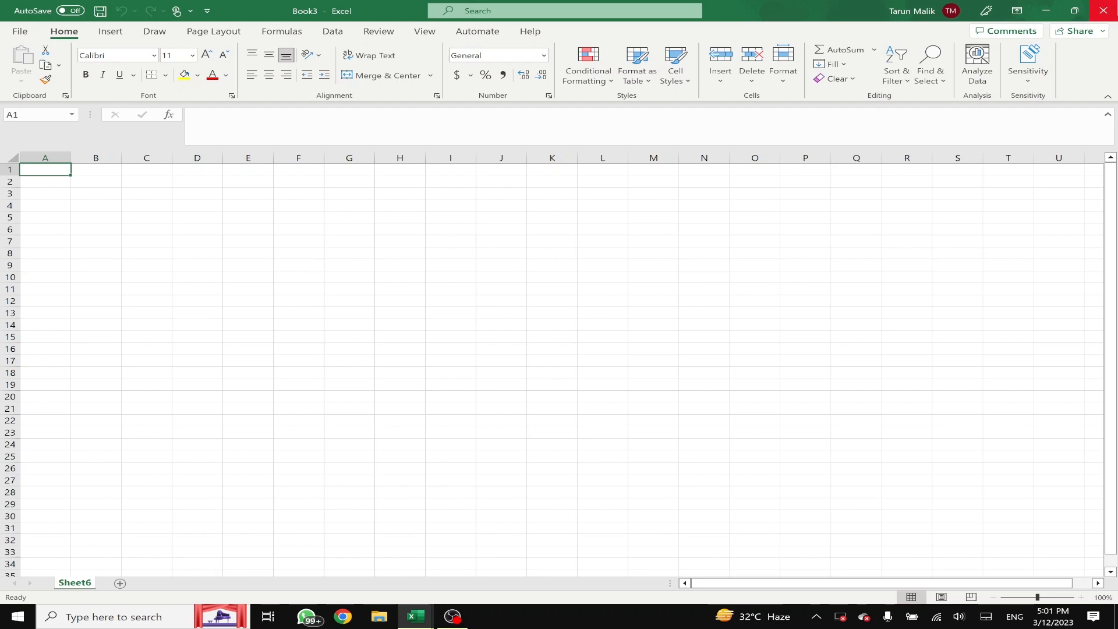
click(1104, 10)
click(615, 377)
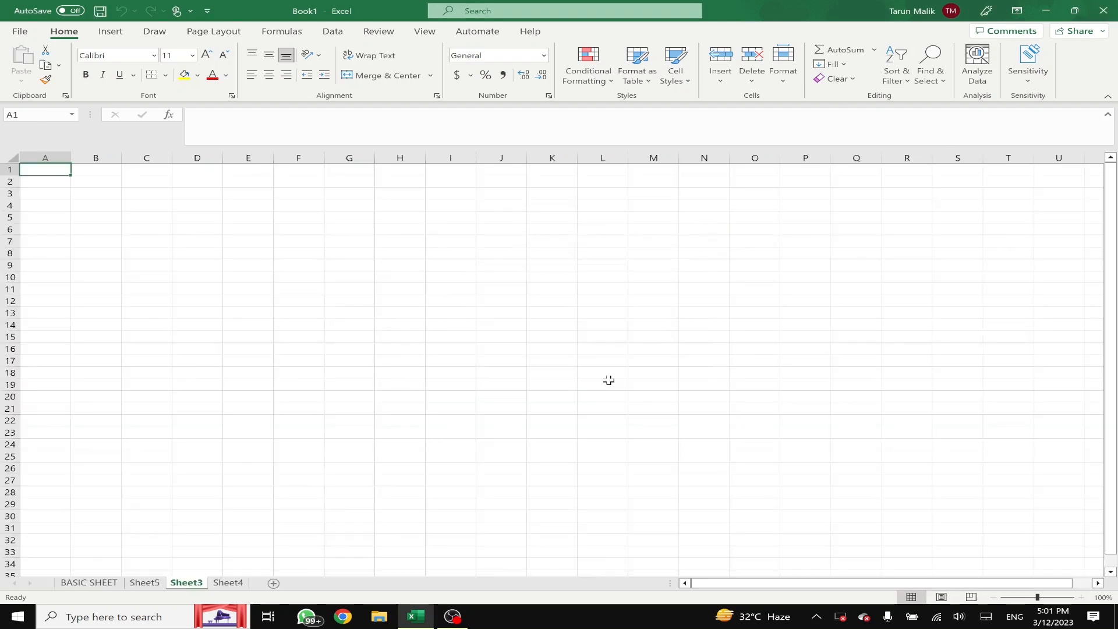
- View BASIC SHEET in Book1 and hide the Sheet4 worksheet
click(103, 582)
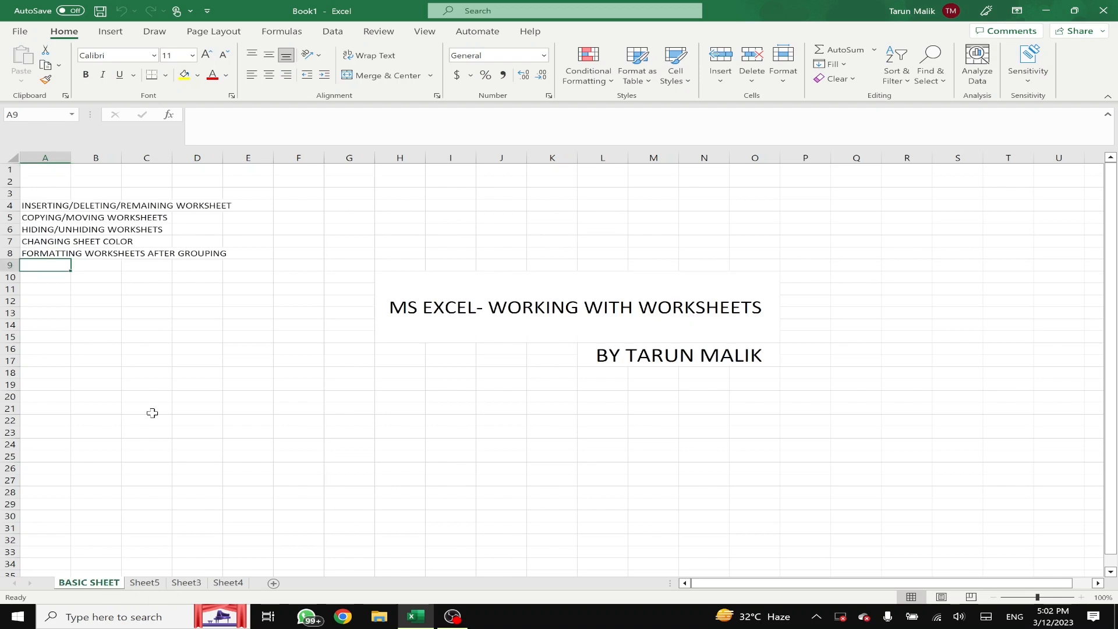
right_click(226, 580)
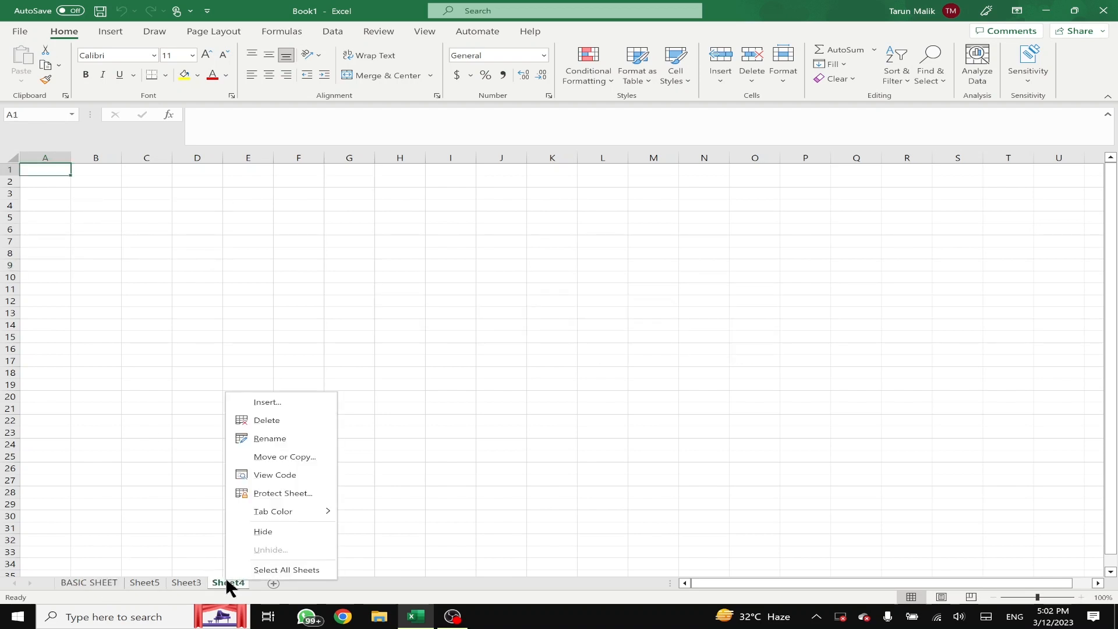
right_click(228, 582)
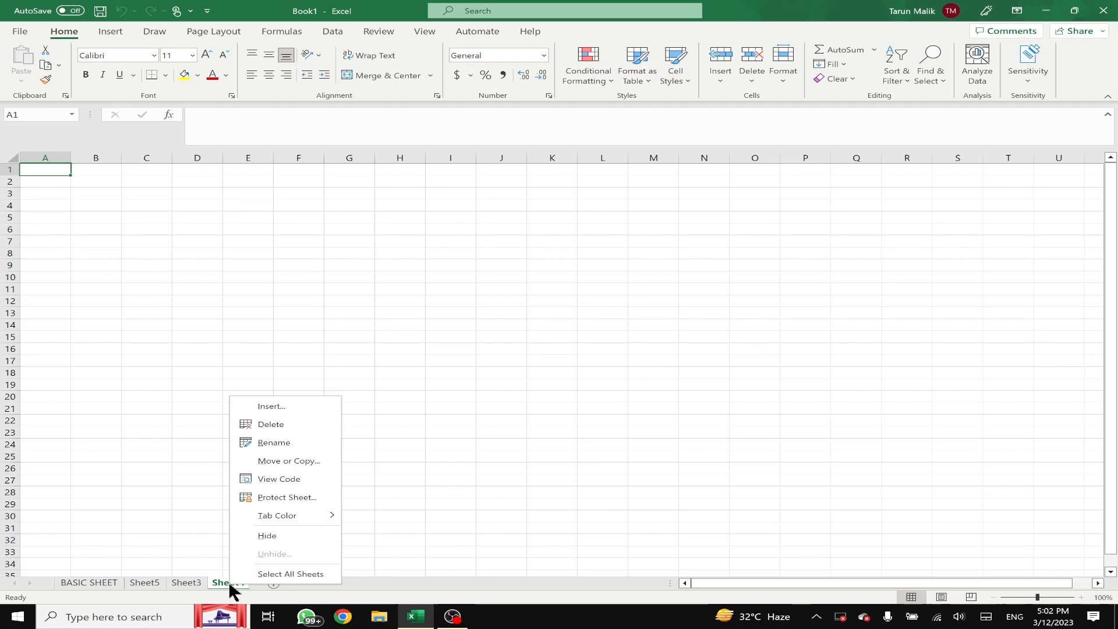
click(270, 536)
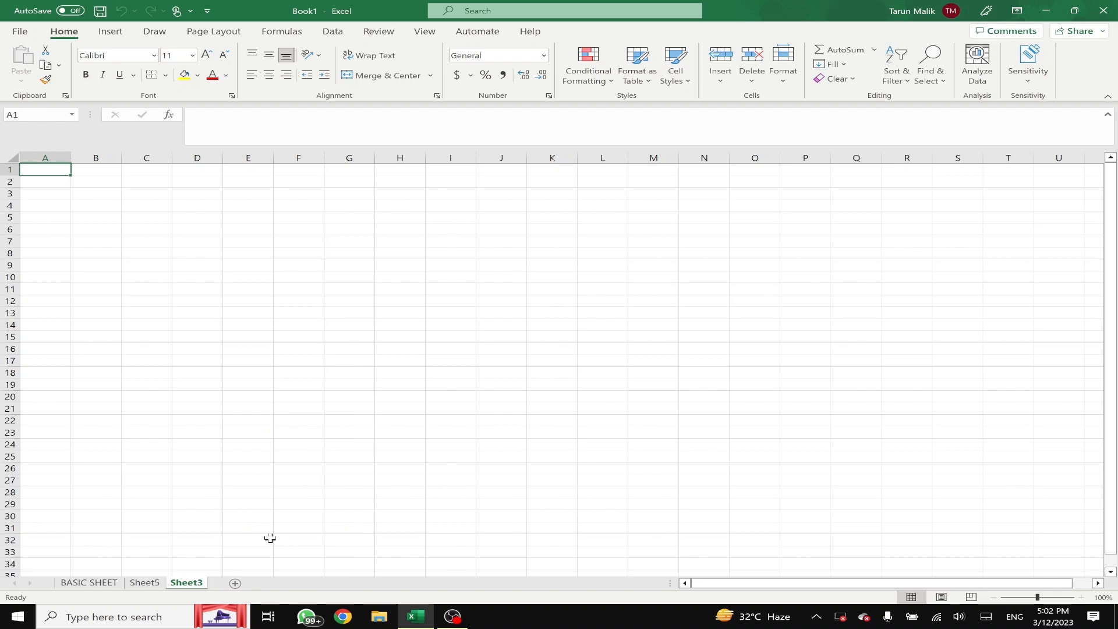
- Return to BASIC SHEET and unhide the Sheet4 worksheet
click(105, 580)
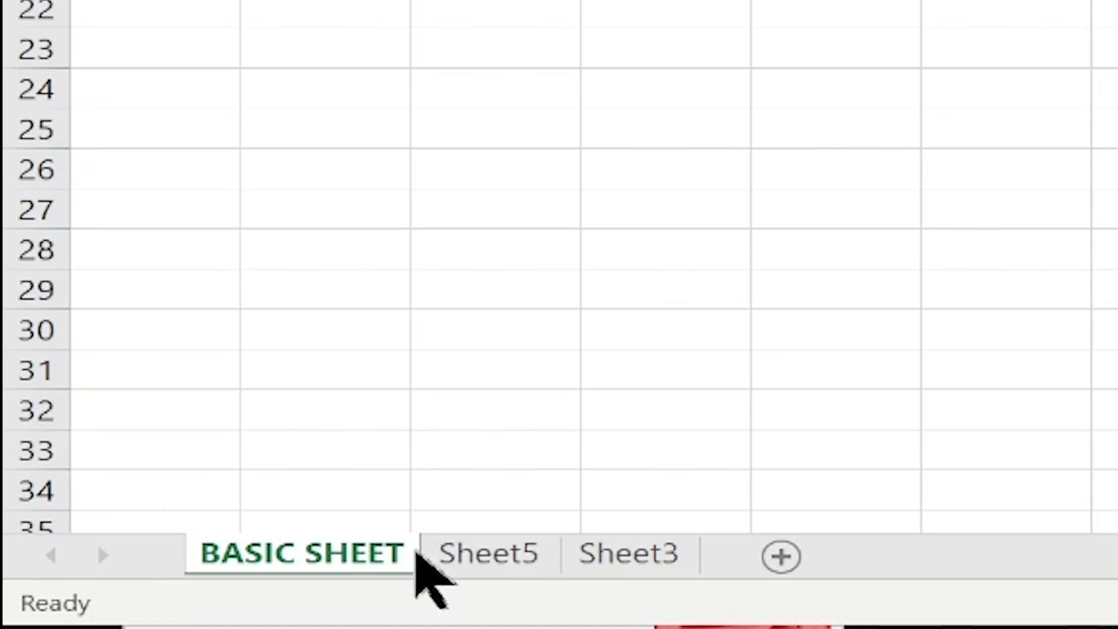
right_click(392, 553)
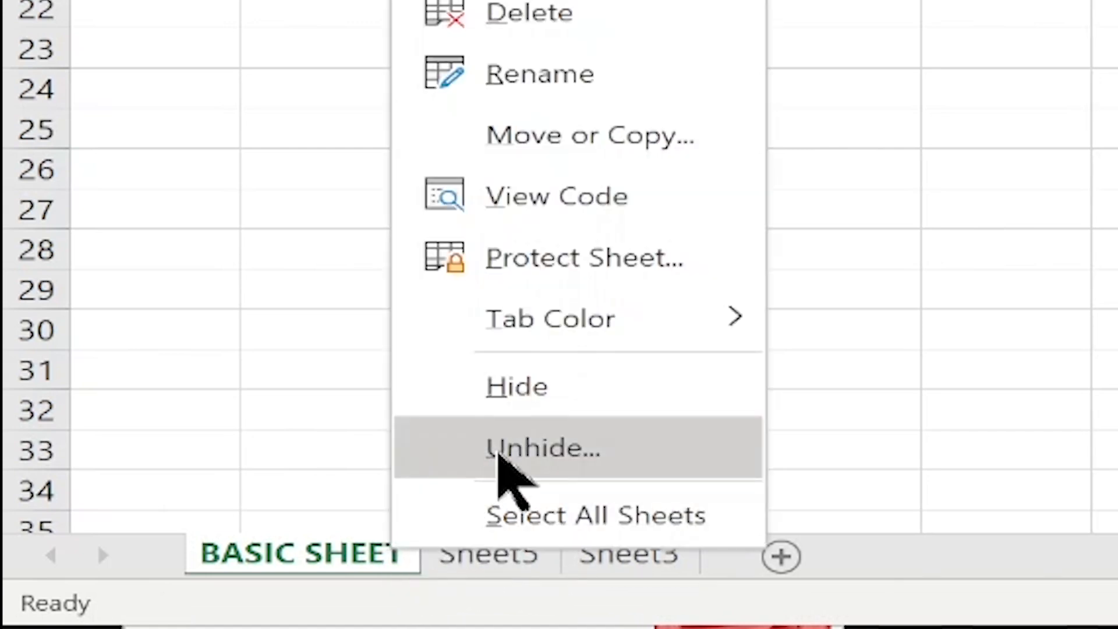
click(500, 457)
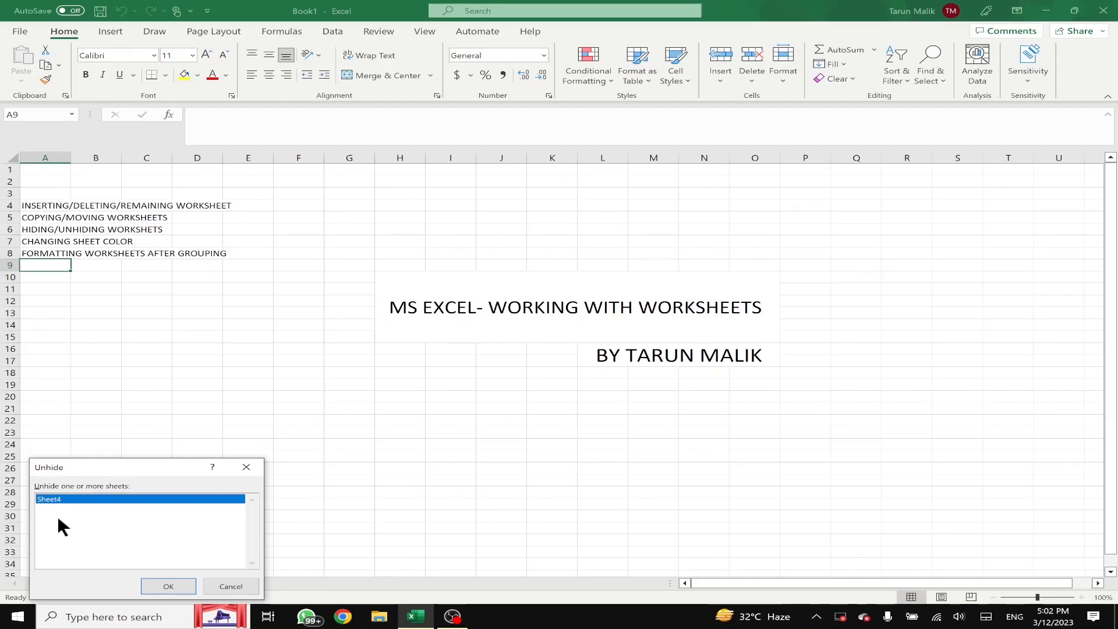
click(160, 579)
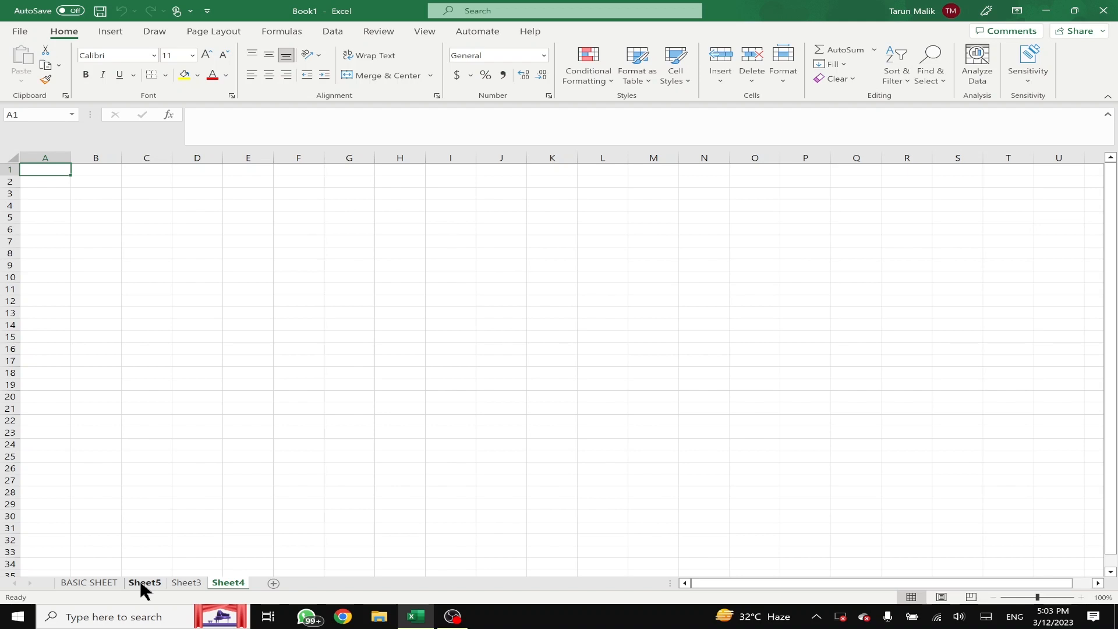
- Set the tab color of BASIC SHEET to the standard red
click(120, 579)
right_click(106, 581)
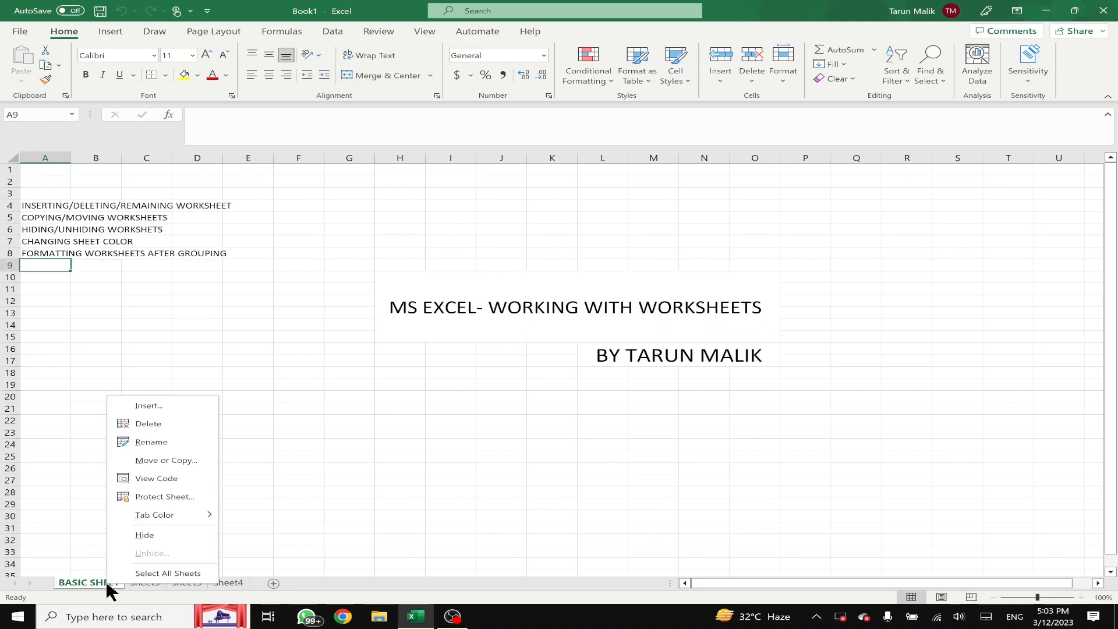
mouse_move(145, 514)
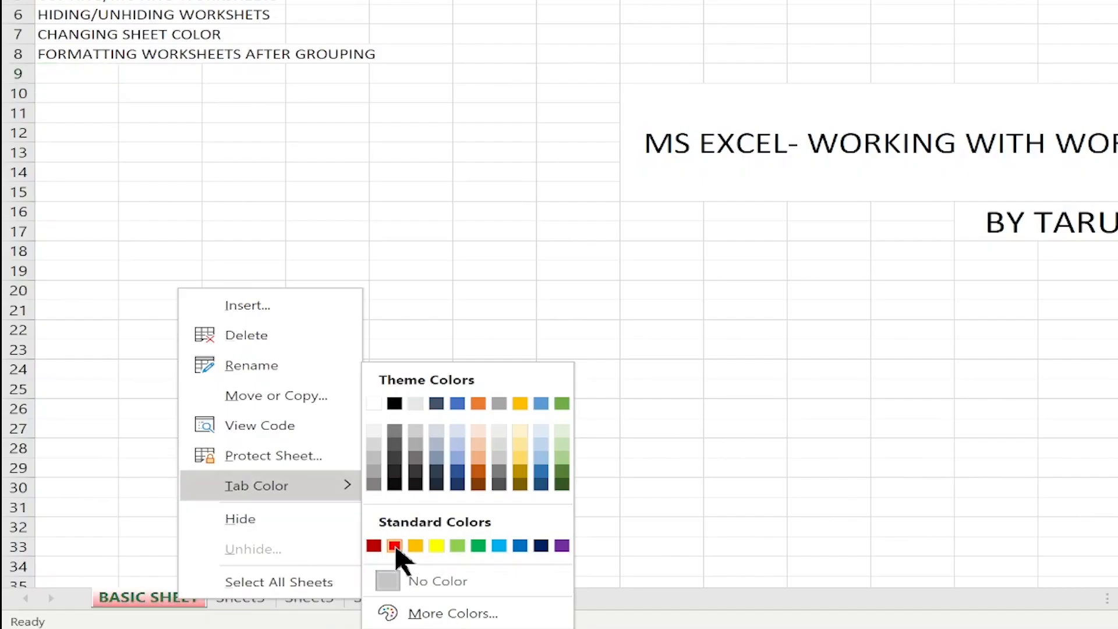
click(238, 551)
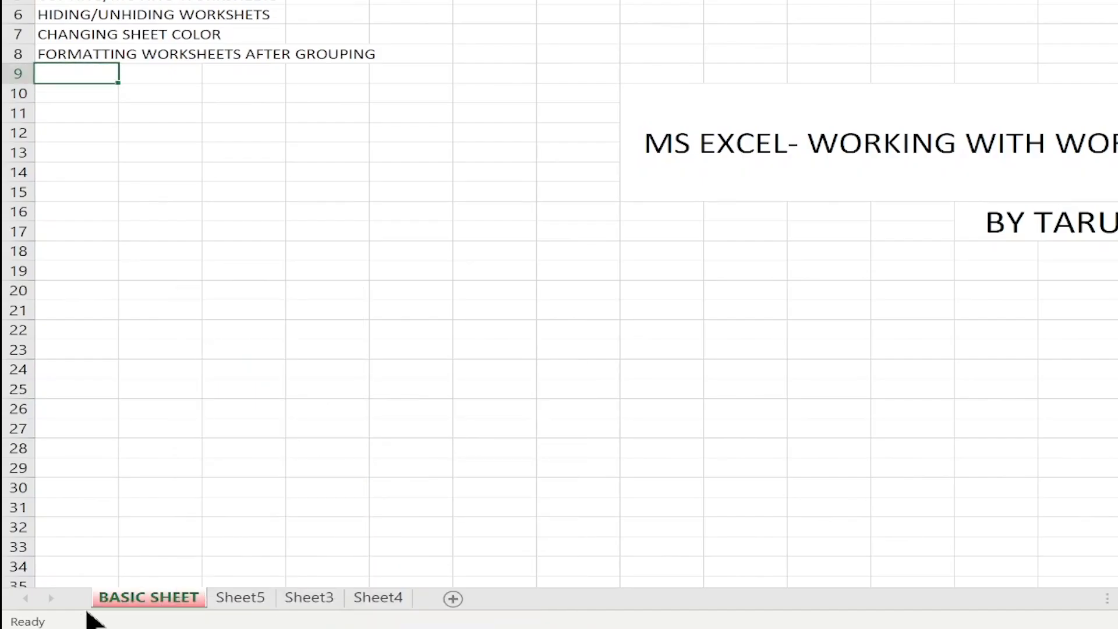
- Set the tab color of Sheet5 to yellow and of Sheet3 to black, and check the colored tabs
right_click(218, 602)
mouse_move(390, 483)
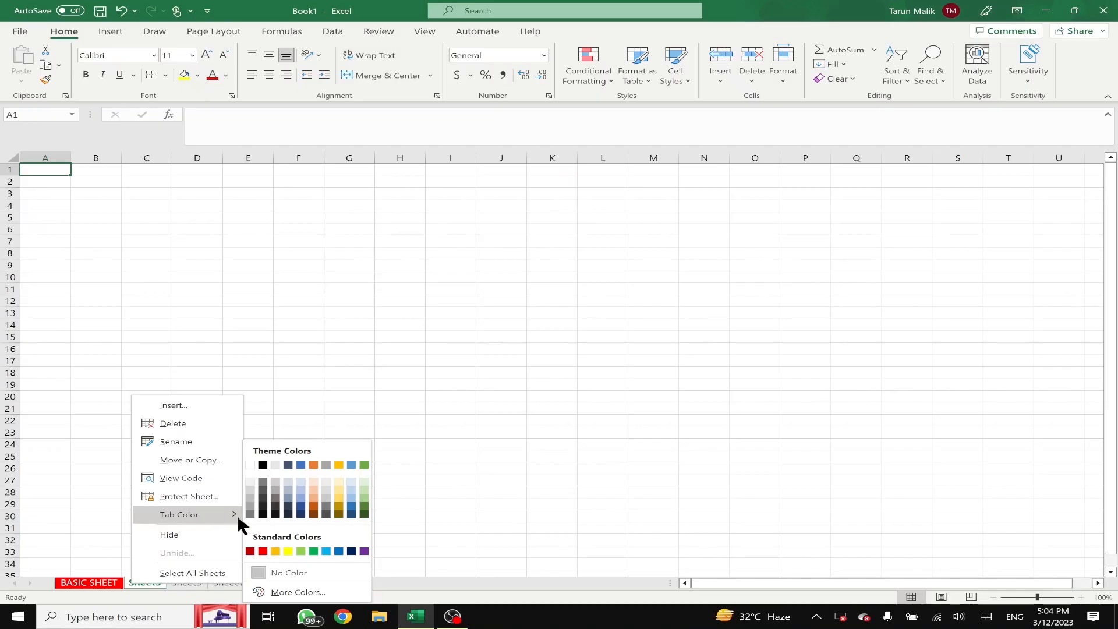
click(286, 551)
right_click(192, 580)
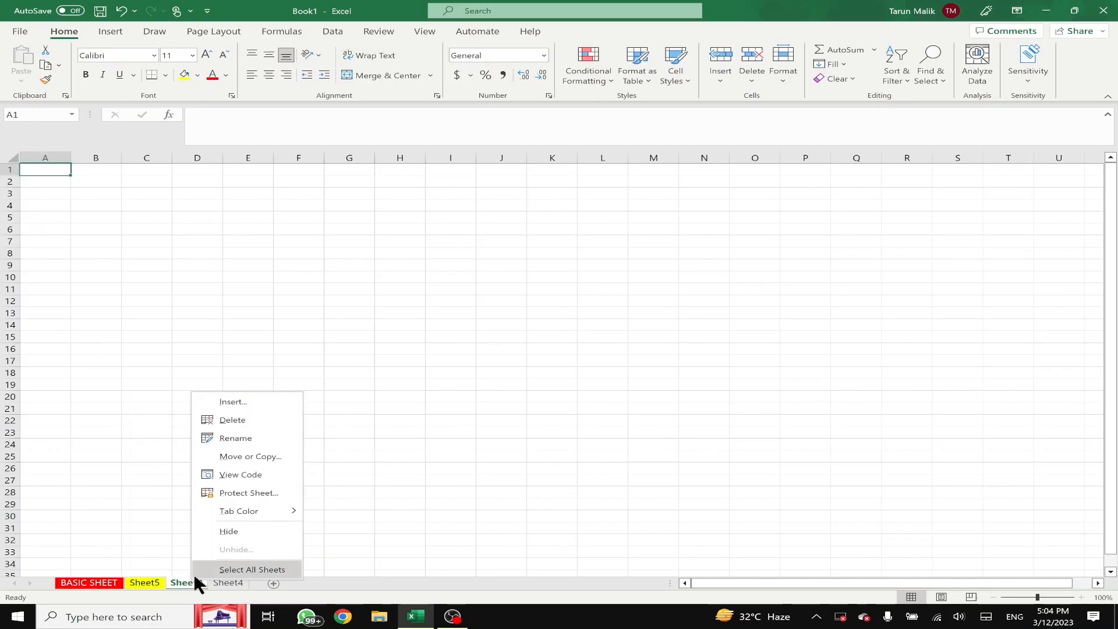
mouse_move(231, 508)
click(320, 466)
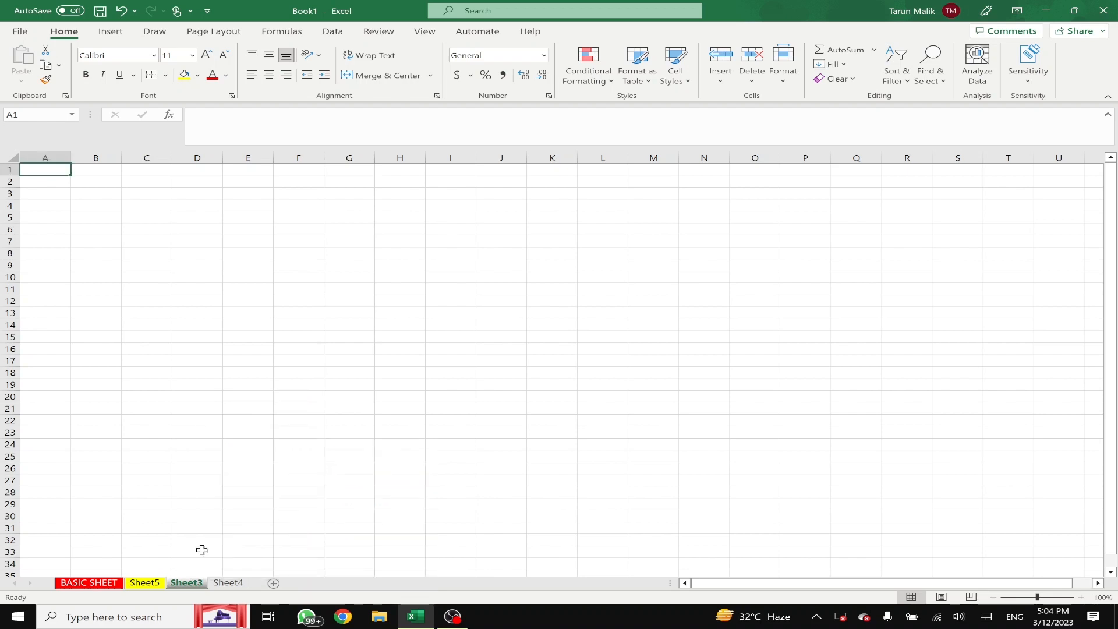
click(77, 581)
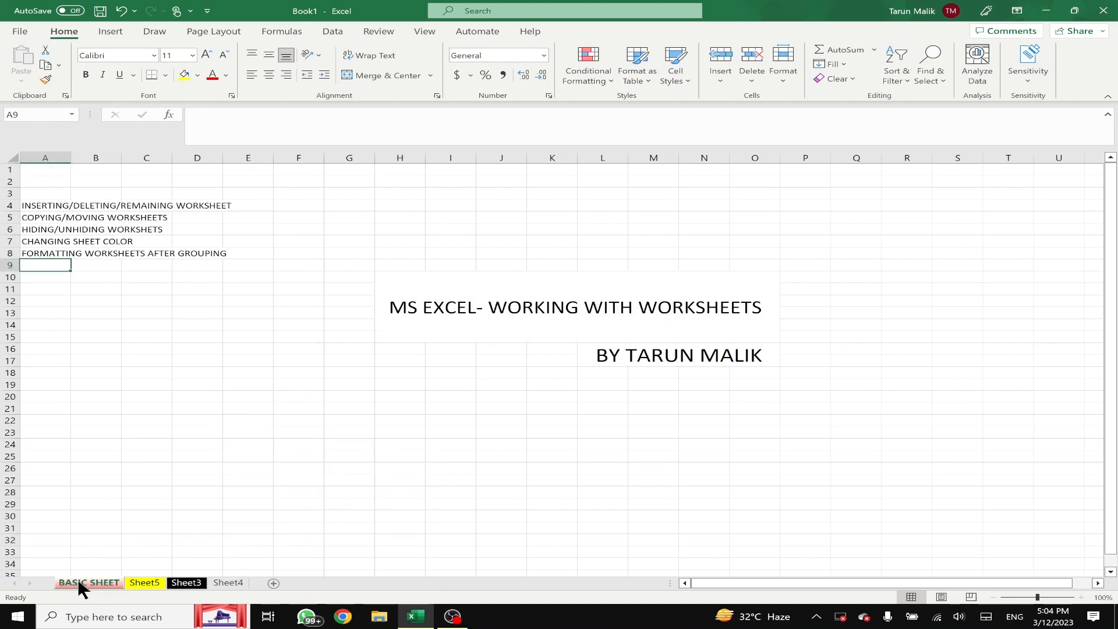
click(147, 582)
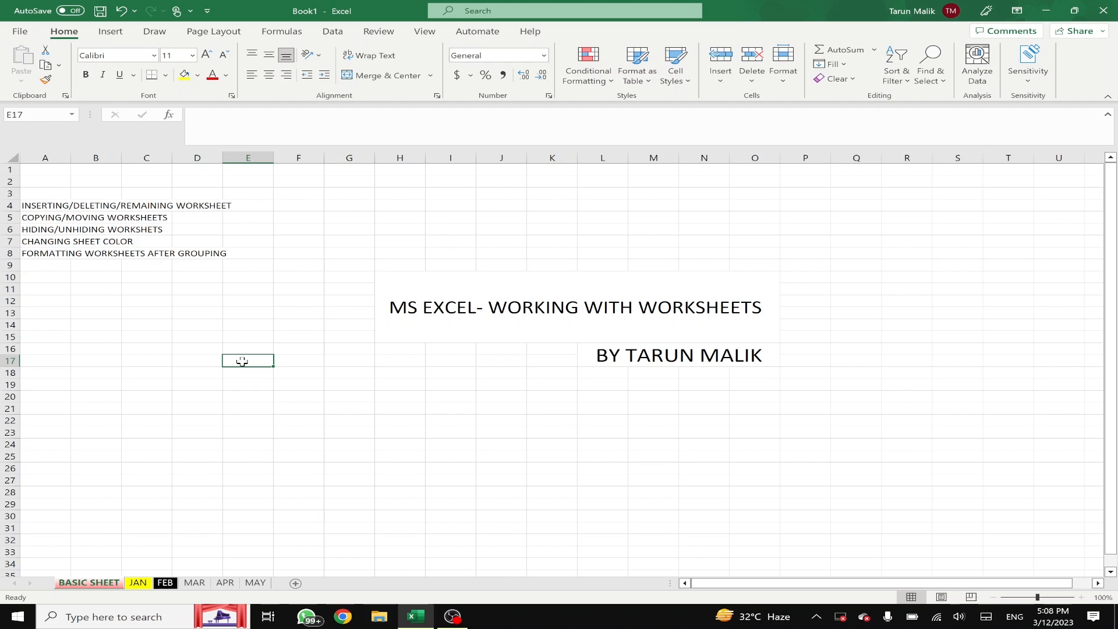
- Group the JAN, FEB, MAR, APR and MAY worksheets, leaving BASIC SHEET out of the group
click(136, 584)
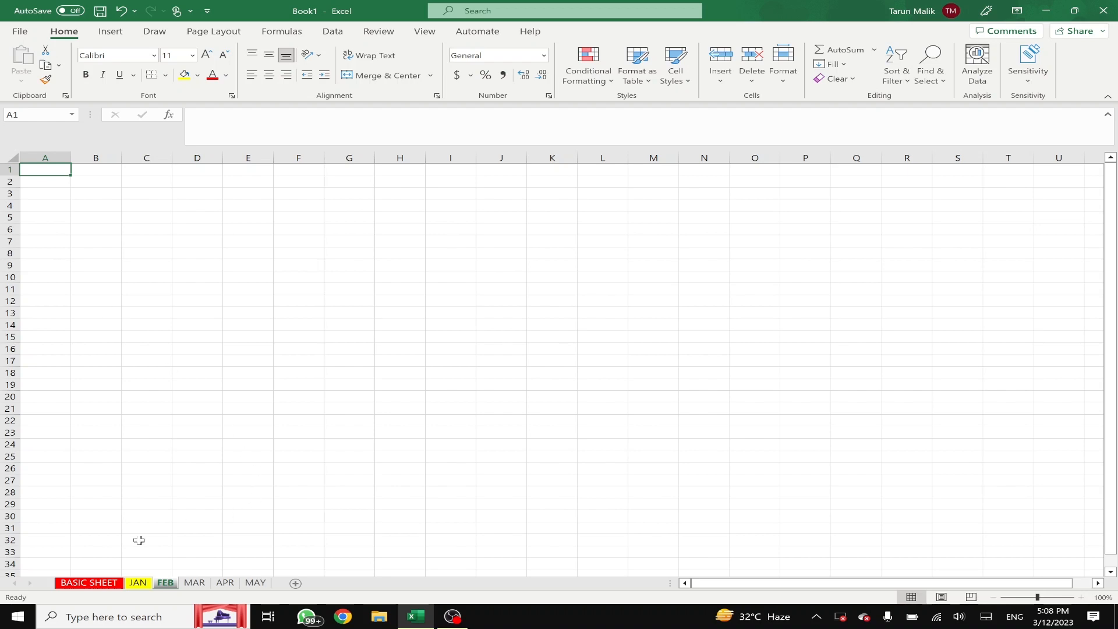
ctrl+click(140, 583)
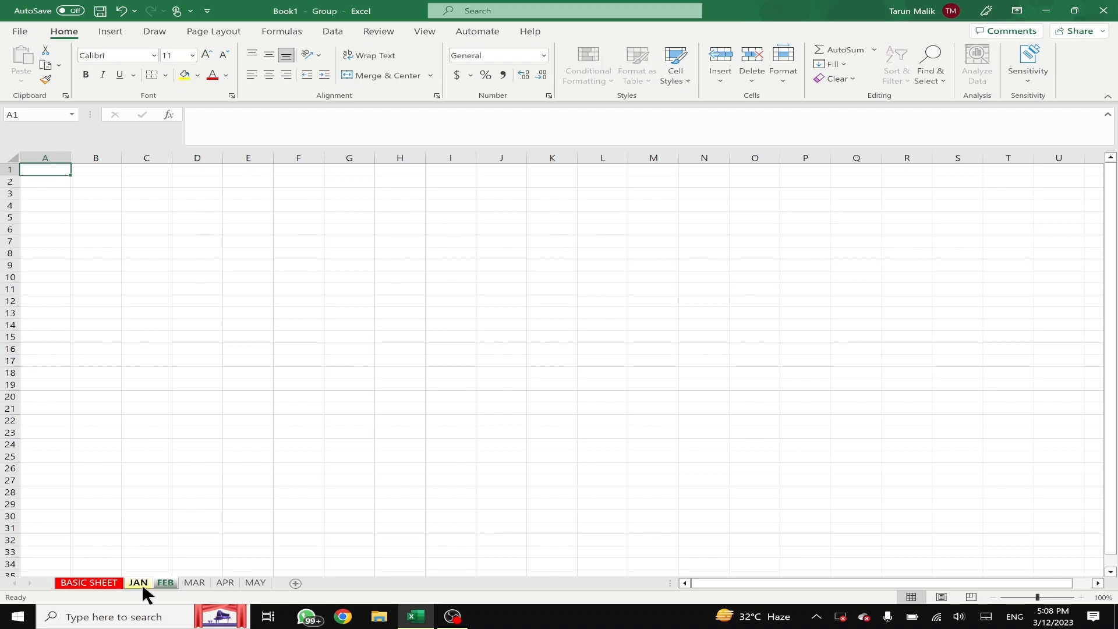
ctrl+click(181, 582)
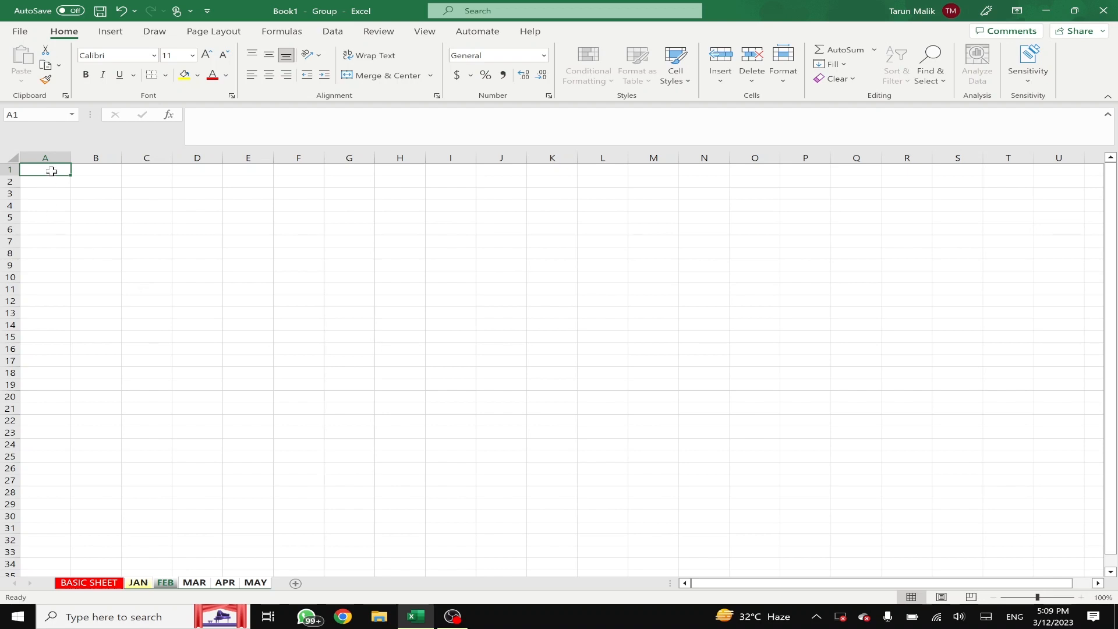
- Fill A1:A10 yellow and D2:D9 red across the grouped month sheets, and ungroup them by returning to BASIC SHEET
drag(51, 171, 55, 280)
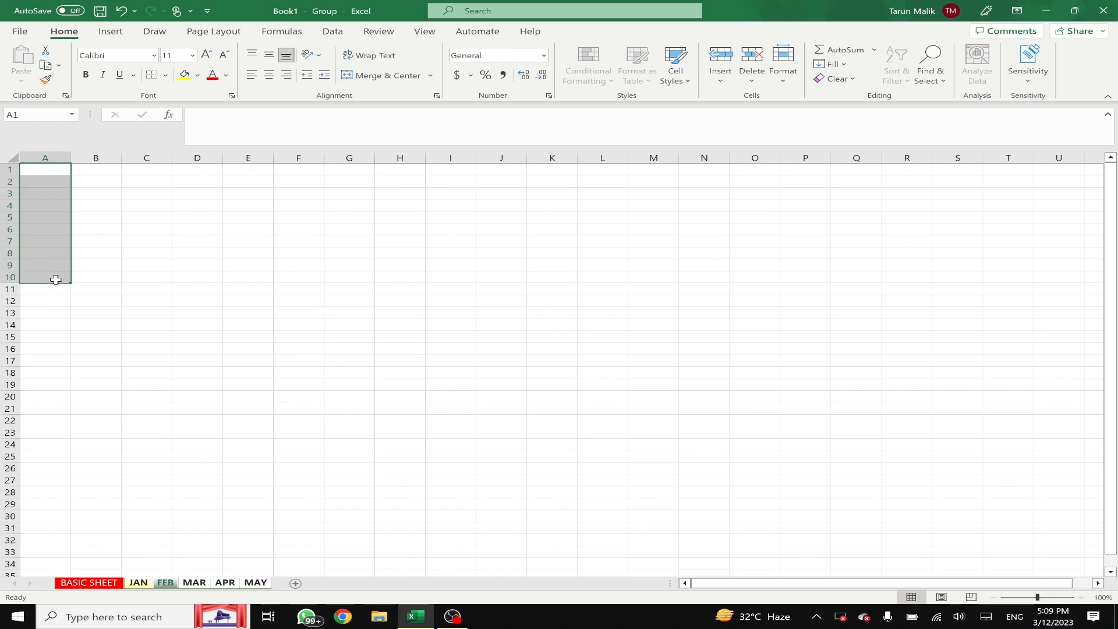
click(184, 79)
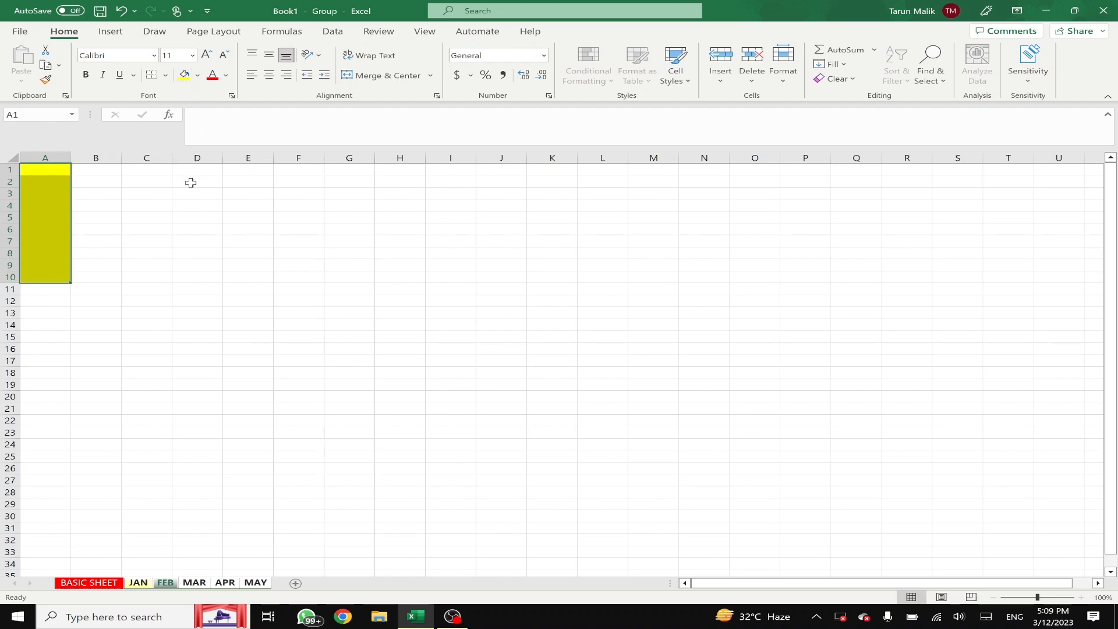
drag(192, 182, 200, 262)
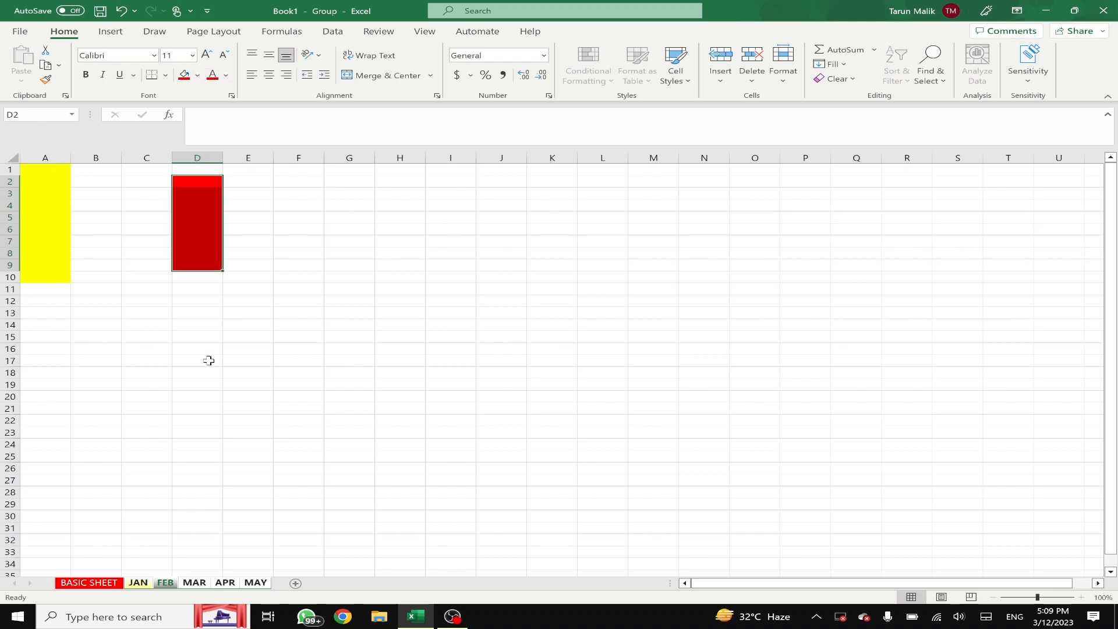
click(98, 583)
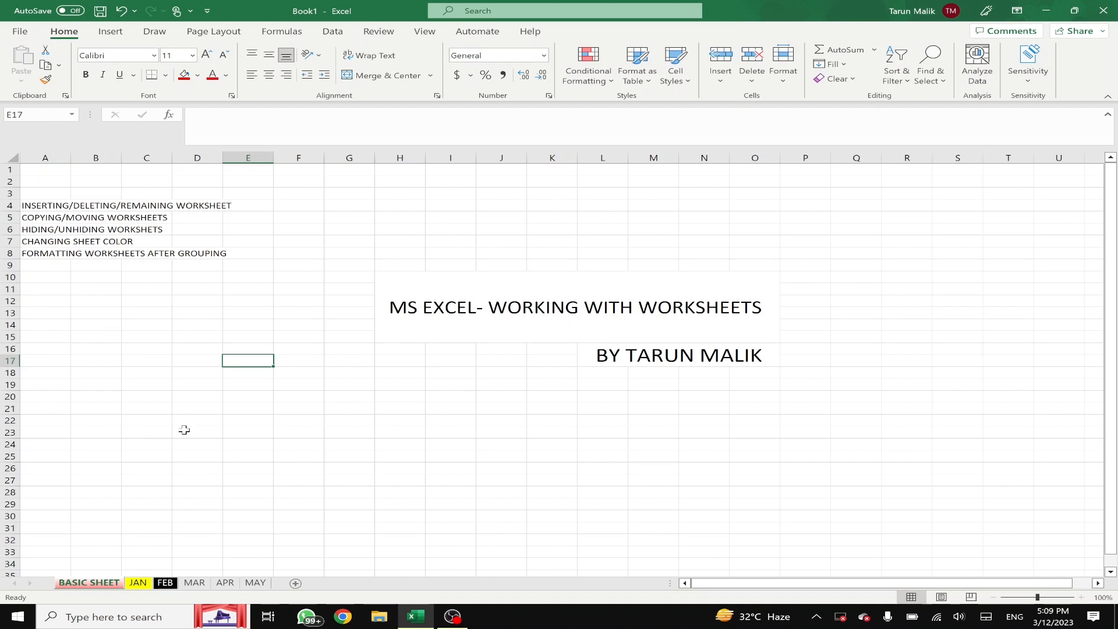
- Check the cell fills on the JAN, FEB, MAR, APR and MAY worksheets, and return to BASIC SHEET
click(137, 583)
click(163, 583)
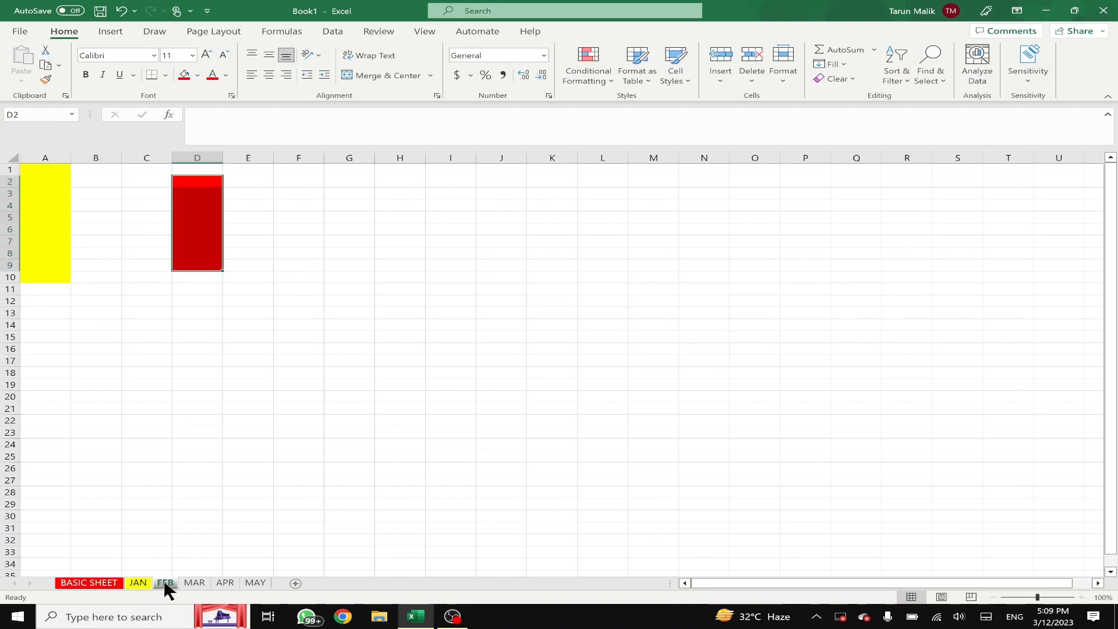
click(192, 583)
click(222, 583)
click(257, 583)
click(81, 583)
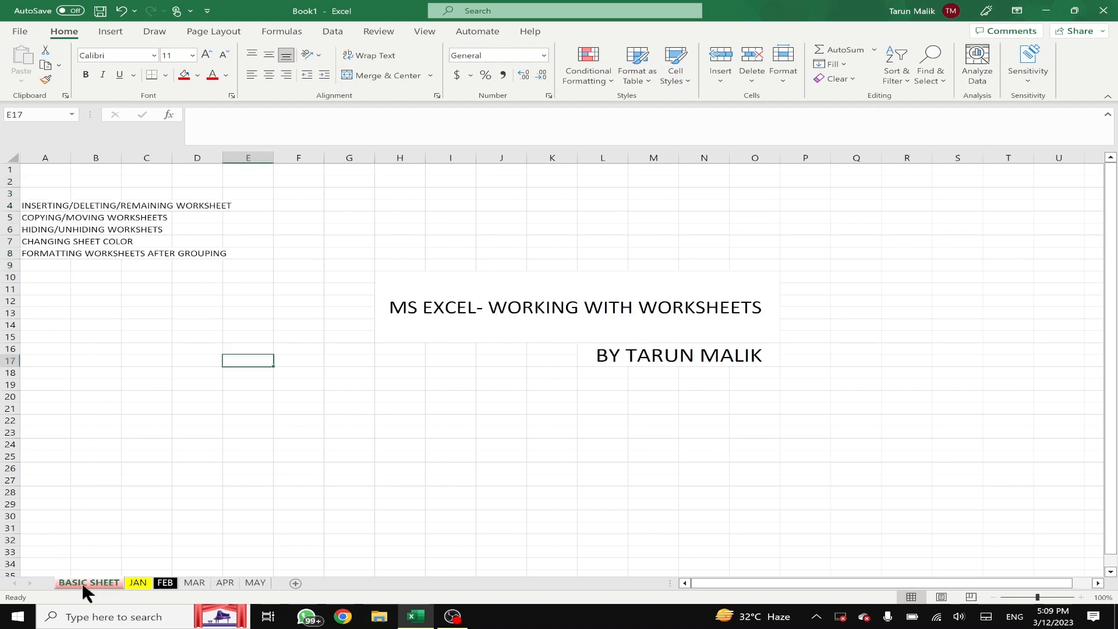
- Group the JAN through MAY worksheets and enter the person's first name in cell D2 of all of them
click(140, 583)
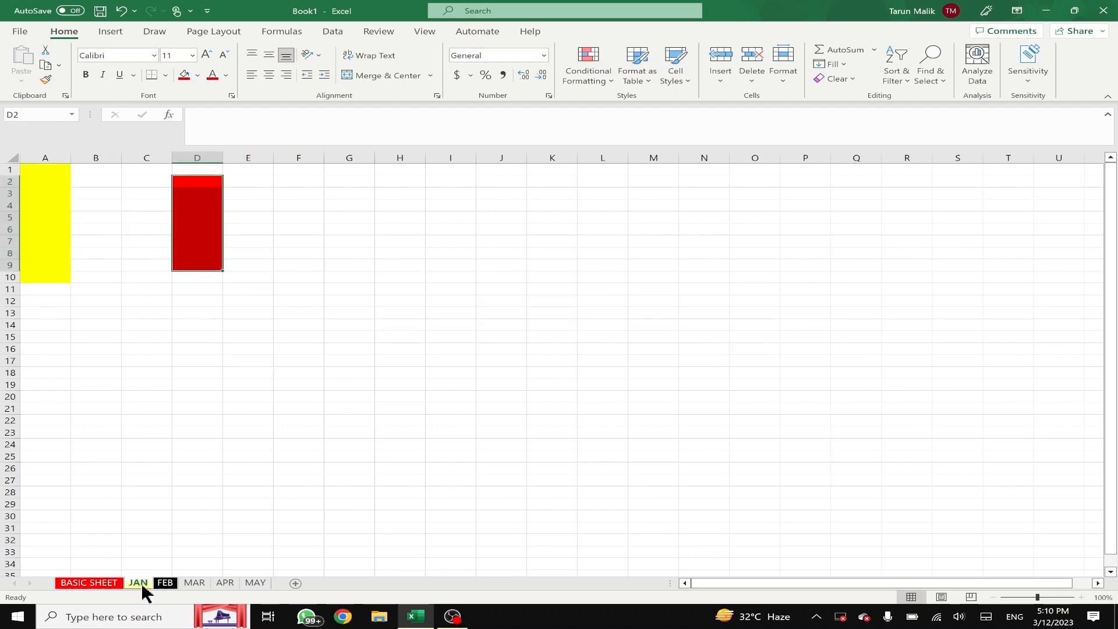
ctrl+click(165, 582)
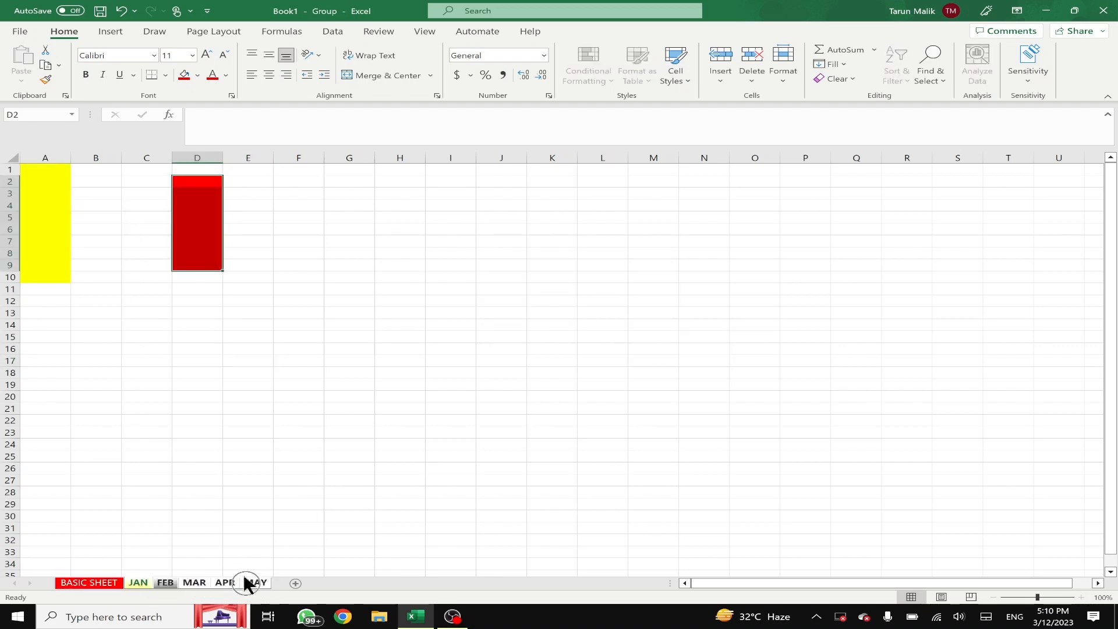
click(193, 181)
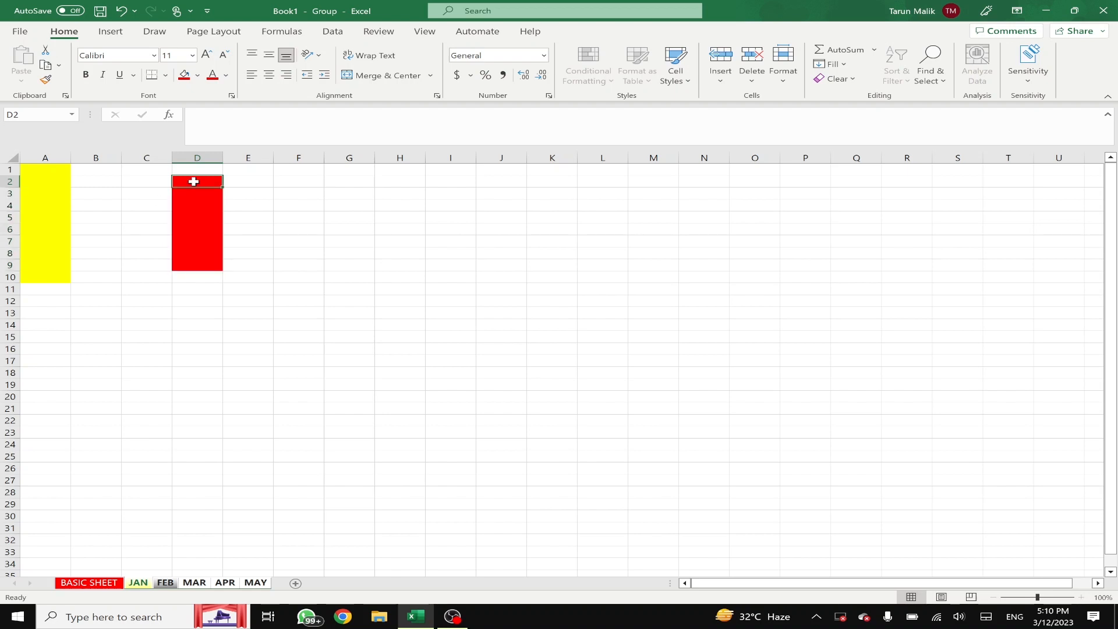
text(TARUN)
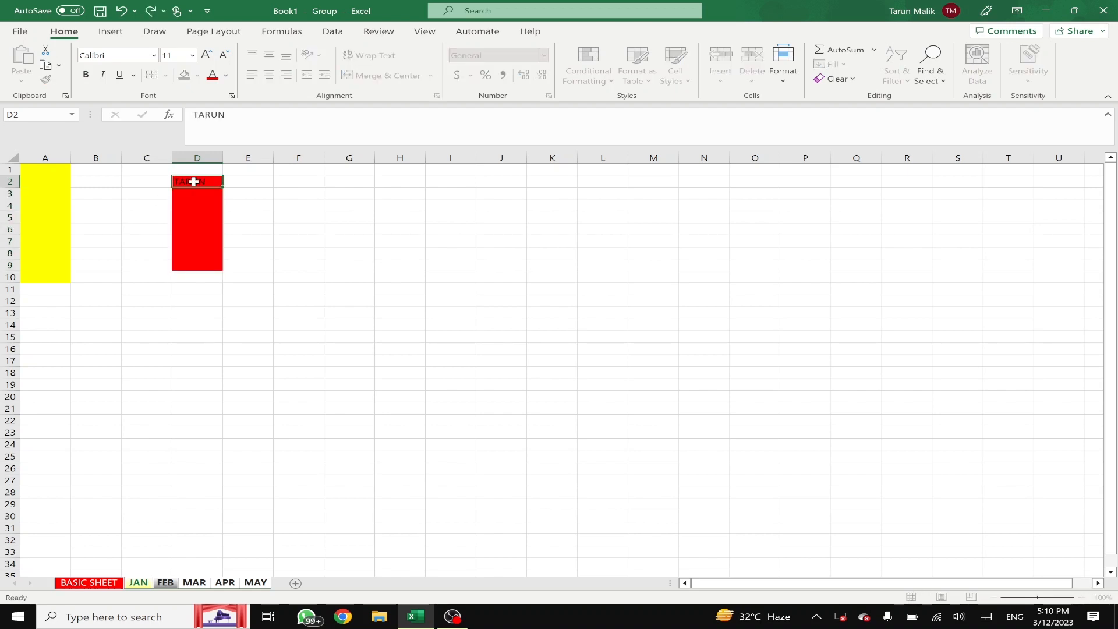
key(Return)
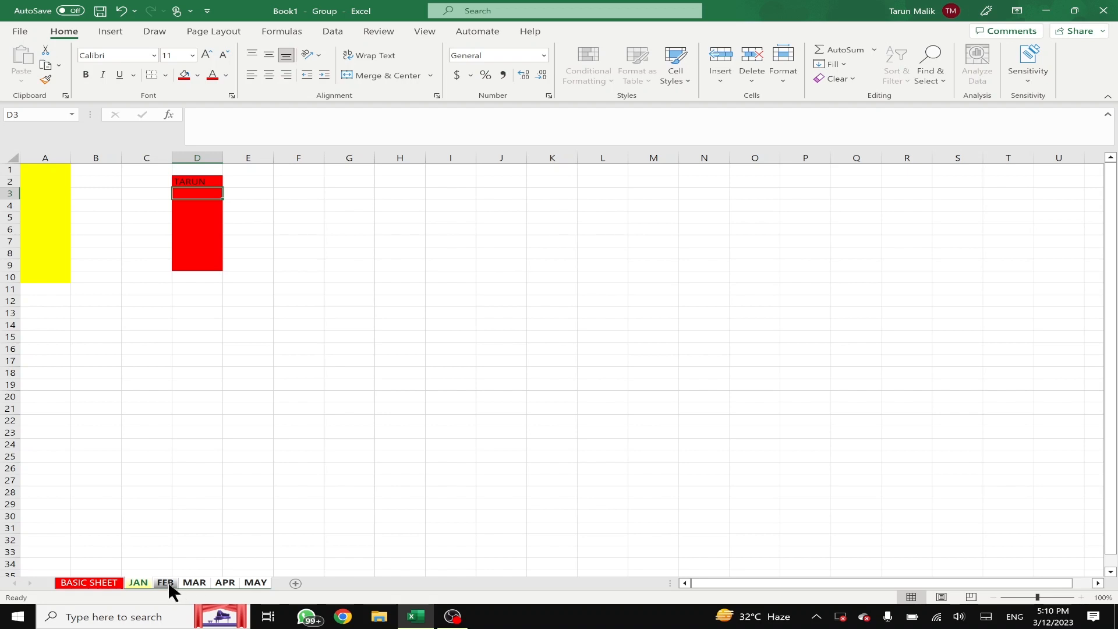
- Check the D2 entry on the MAR, APR and MAY worksheets while keeping the month sheets grouped
ctrl+click(192, 583)
ctrl+click(226, 584)
ctrl+click(240, 582)
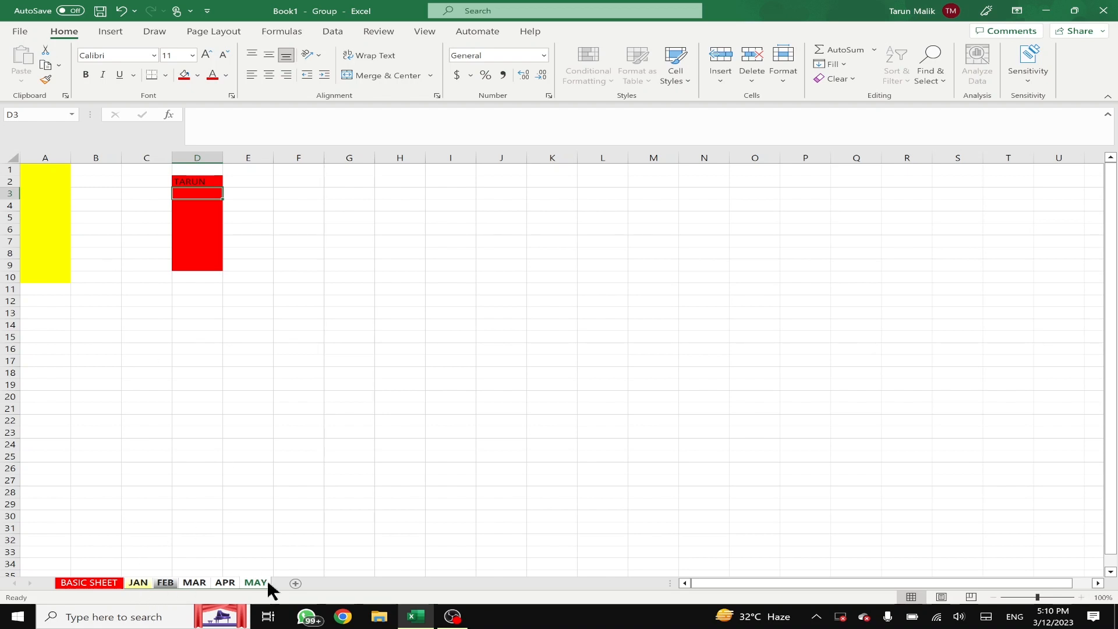
- Increase the font size of the name in D2 to 24 across the grouped month sheets
click(205, 183)
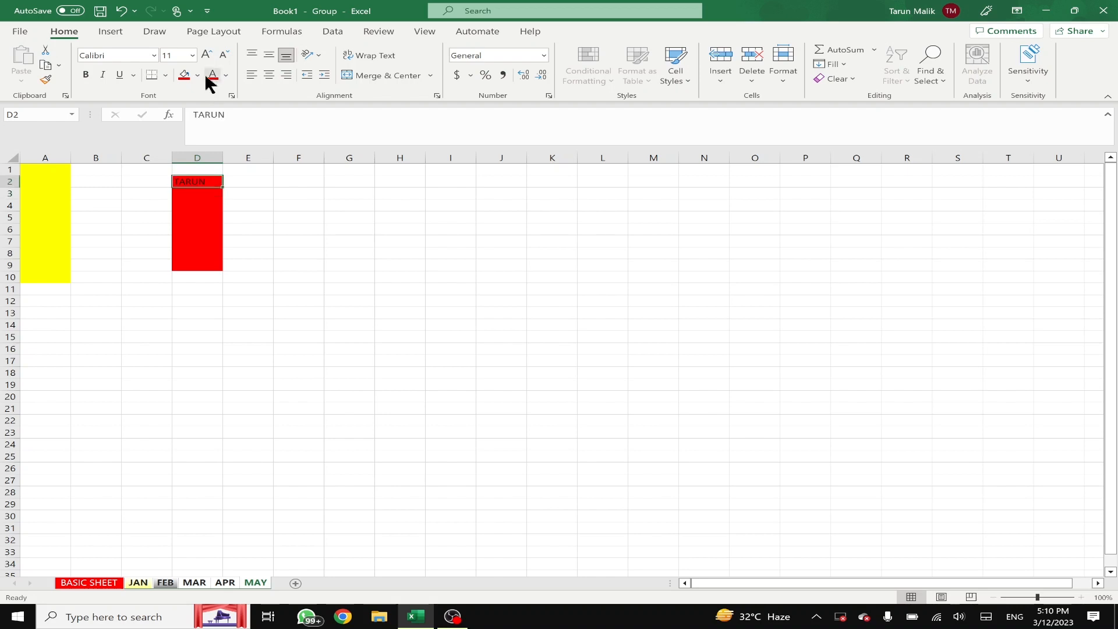
click(208, 54)
click(207, 54)
click(208, 54)
click(207, 54)
click(207, 54)
click(207, 54)
click(208, 54)
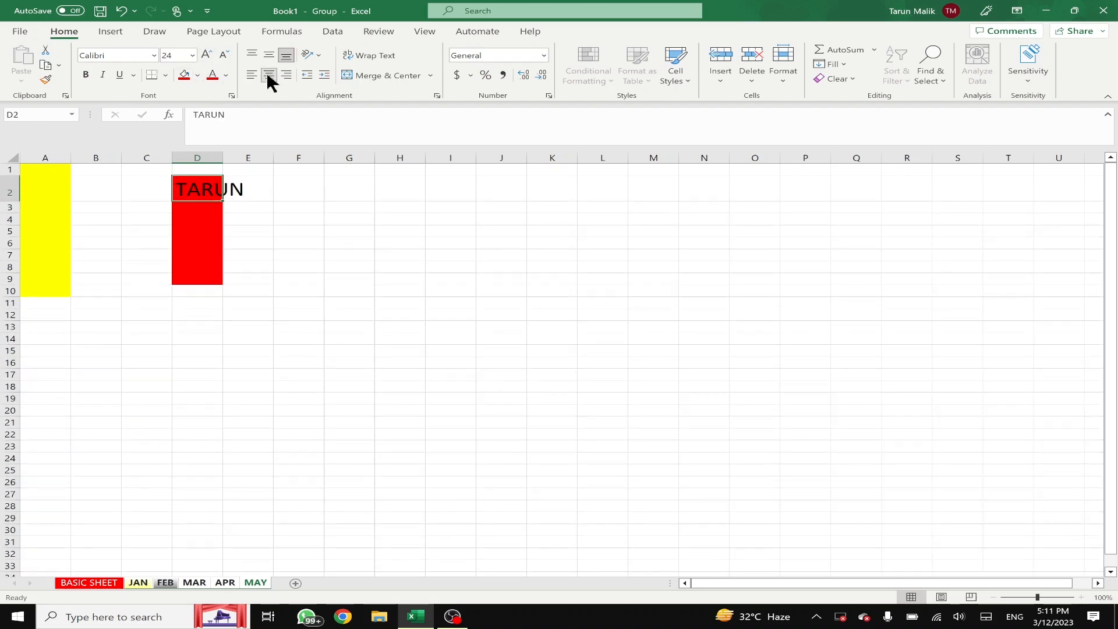
- Center the D2 text horizontally with text wrapping, and widen column D to fit the name on one line
click(268, 74)
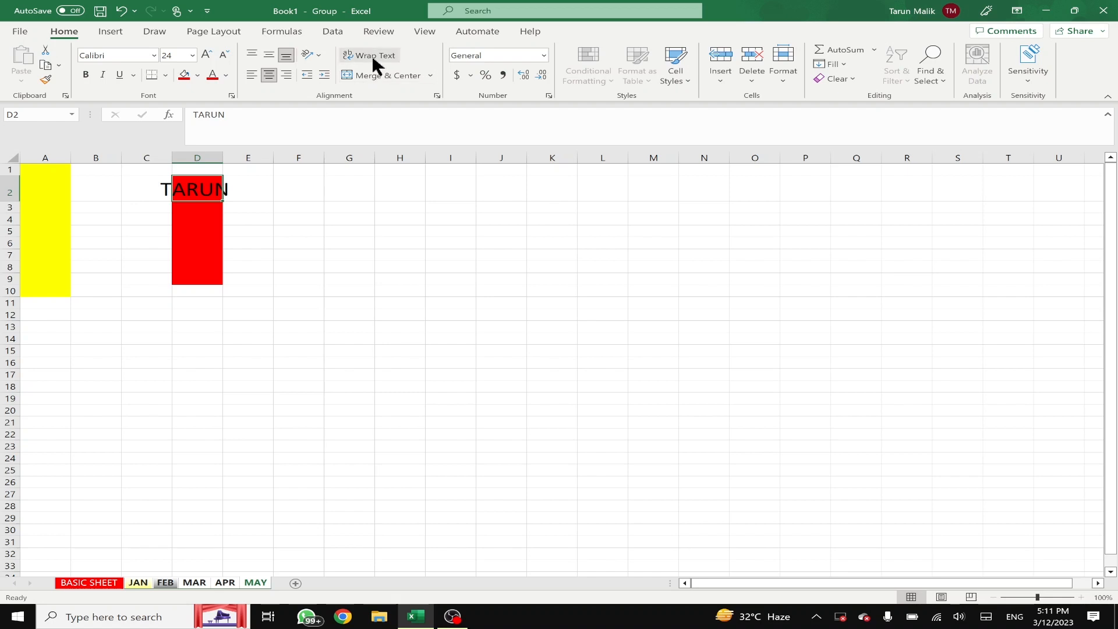
click(372, 55)
drag(223, 158, 267, 159)
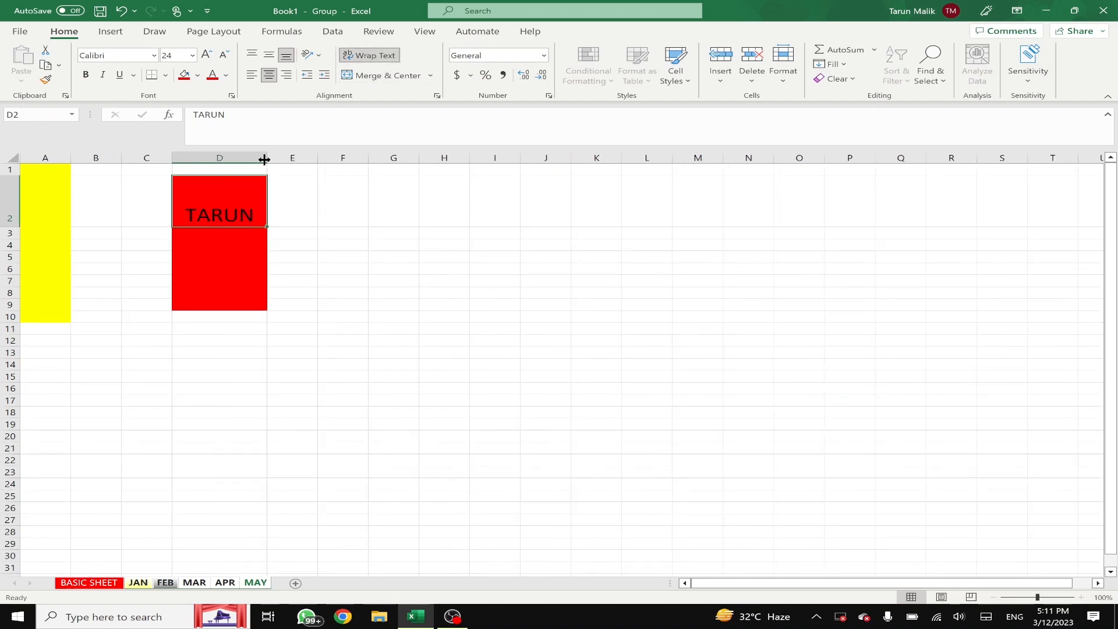
- Middle-align and bold the name in D2 across the grouped sheets, and ungroup them by returning to BASIC SHEET
click(266, 51)
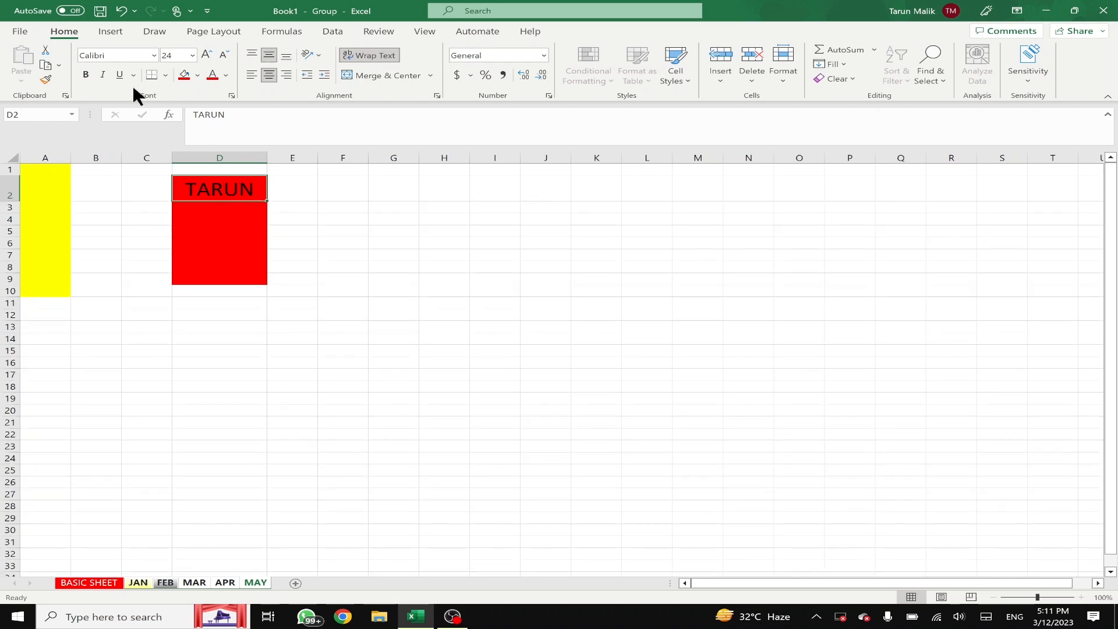
click(86, 75)
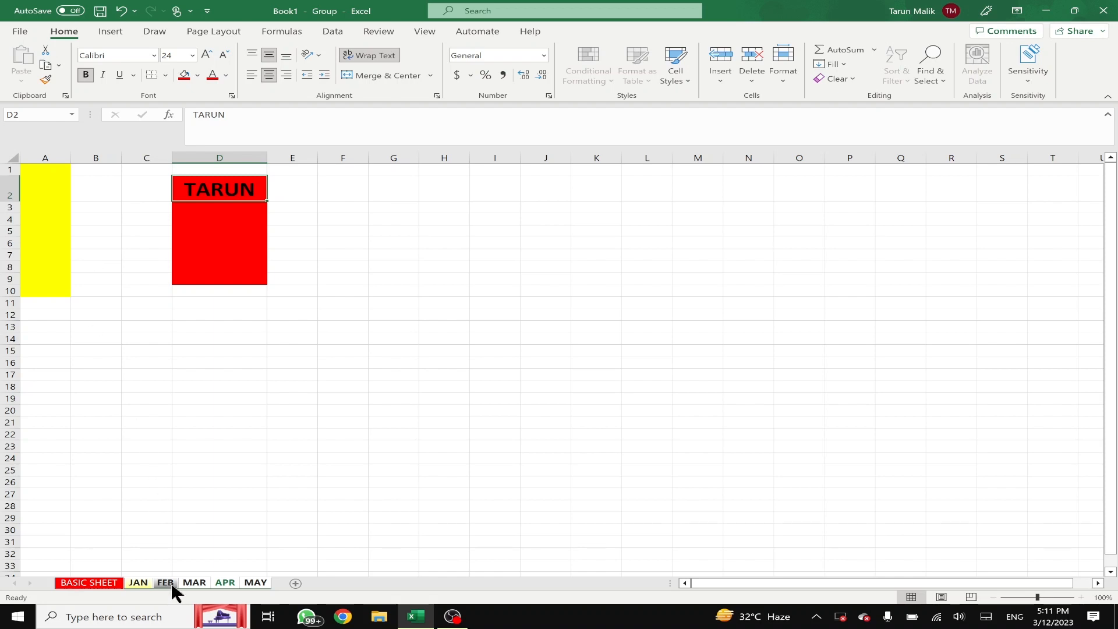
click(103, 582)
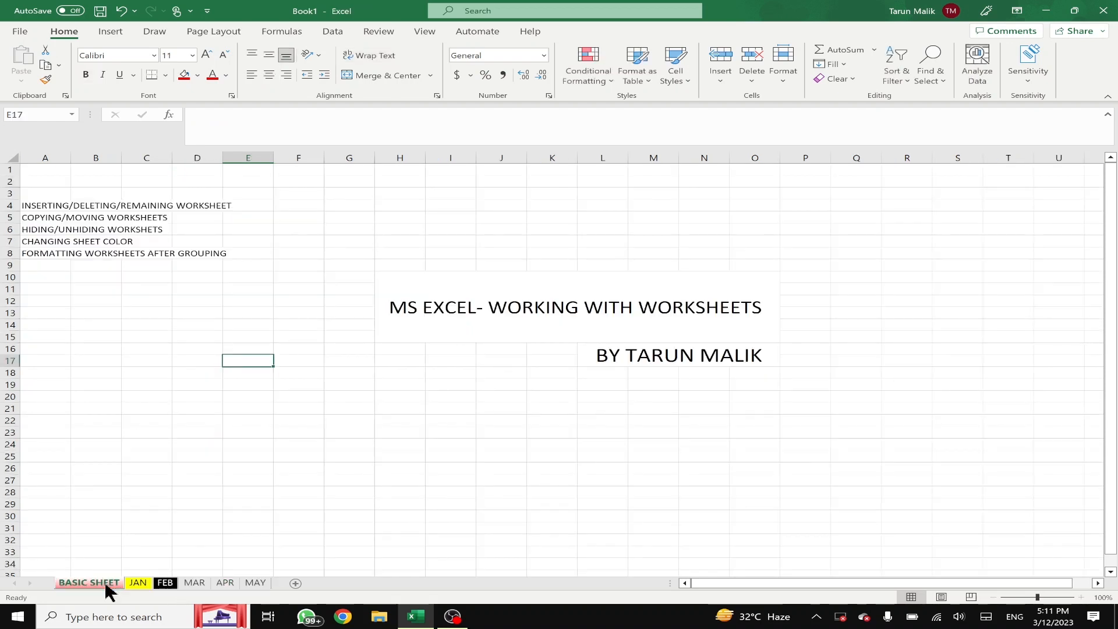